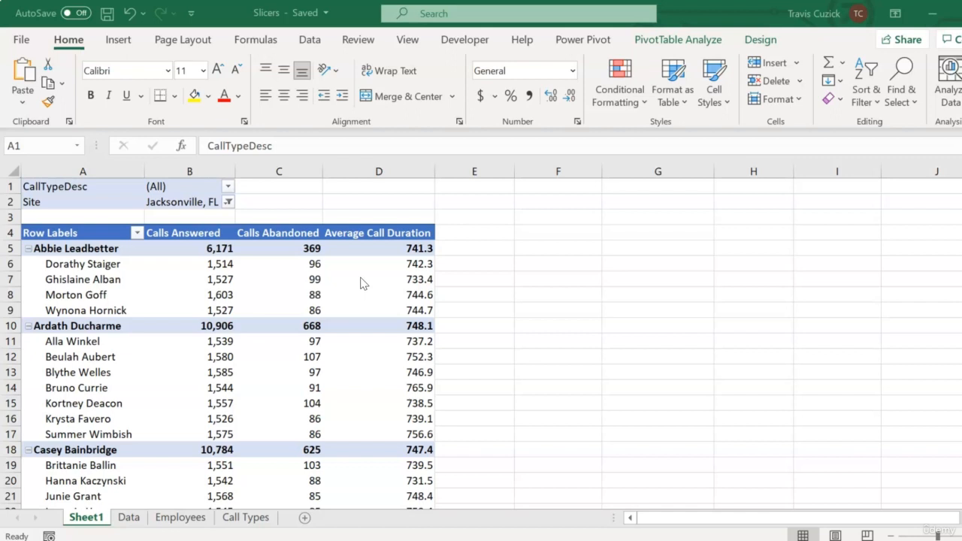
Insert slicers for the CallTypeDesc and Site fields of the PivotTable
left_click(684, 40)
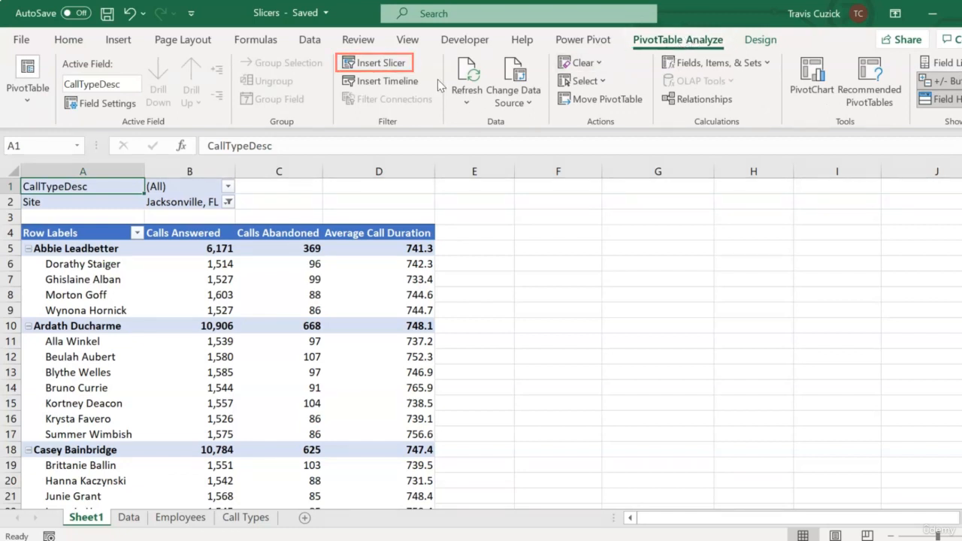
left_click(399, 66)
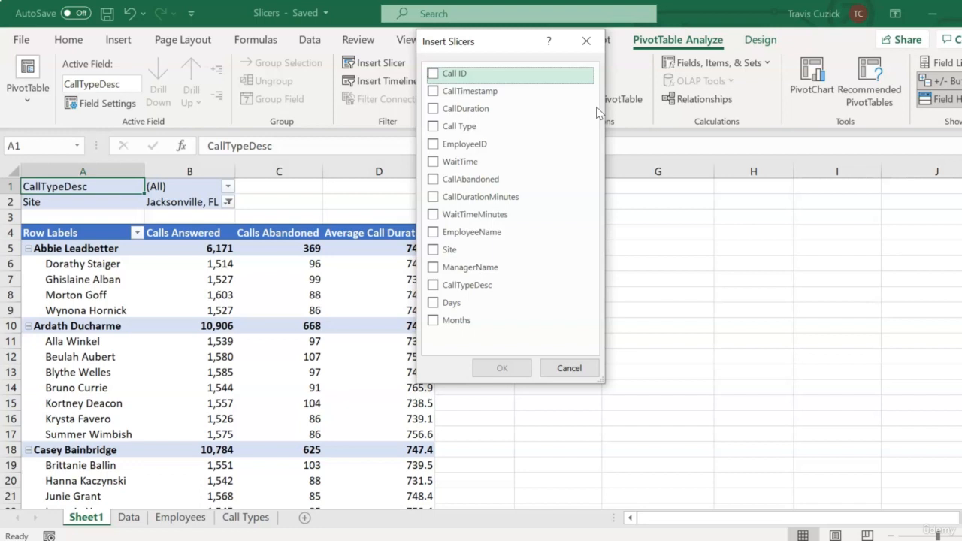
left_click(433, 289)
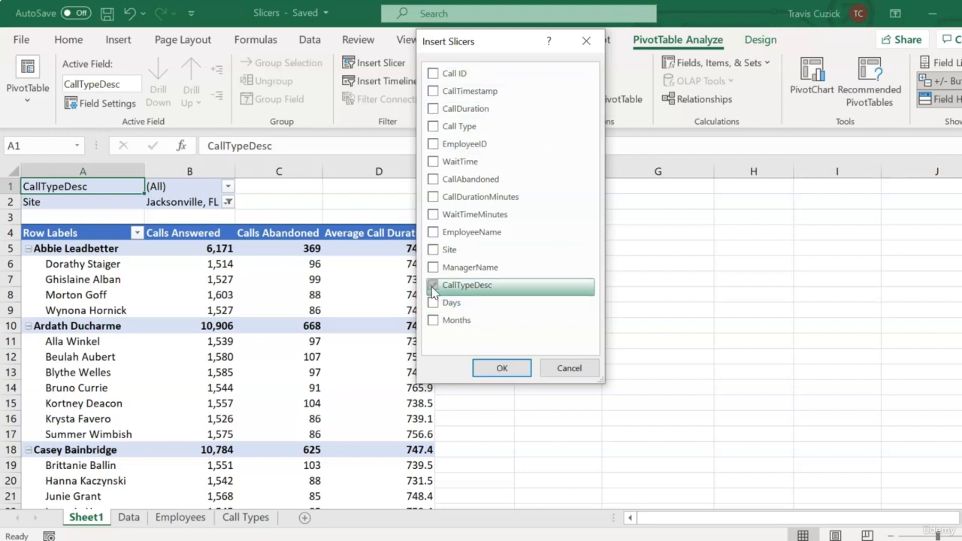
left_click(434, 250)
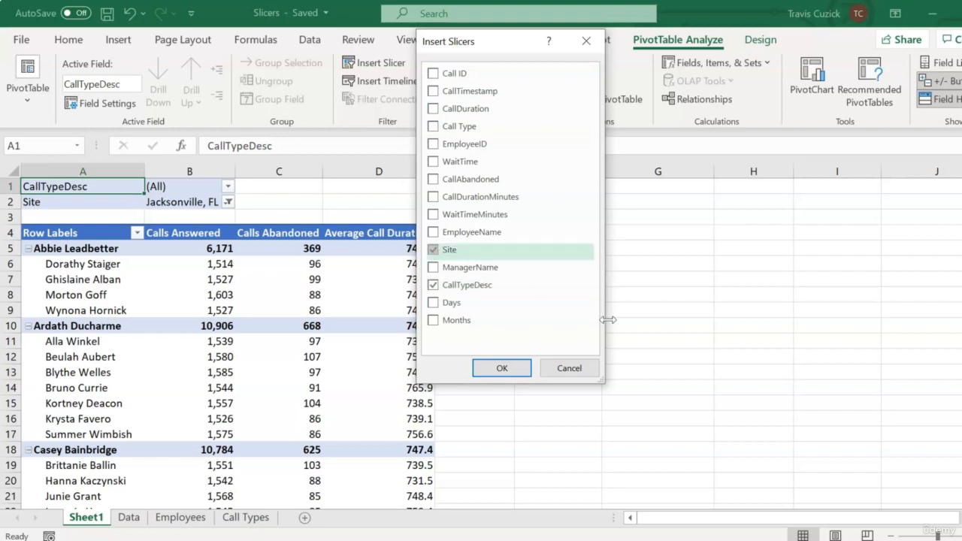
left_click(502, 369)
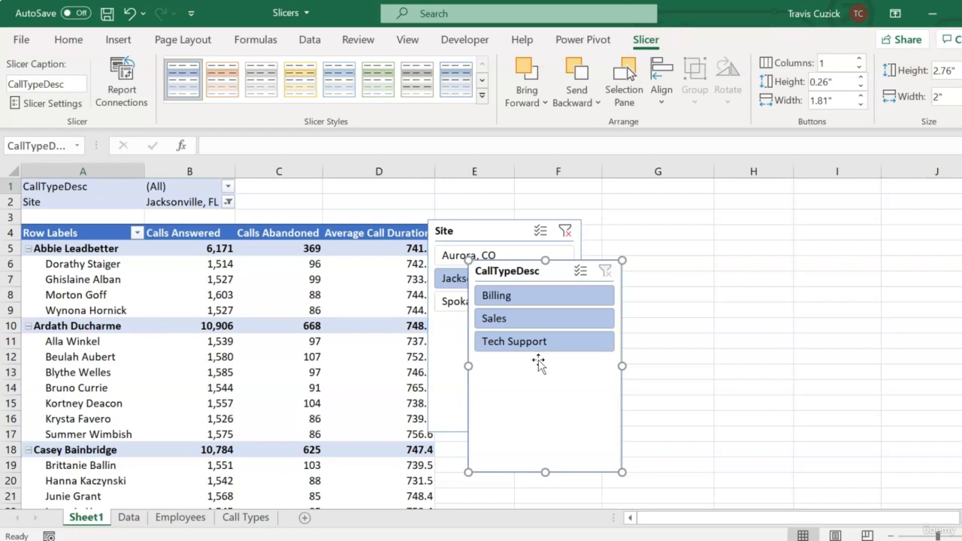
Arrange the Site and CallTypeDesc slicers side by side next to the PivotTable and filter Site to Aurora, CO
left_click_drag(540, 363, 539, 378)
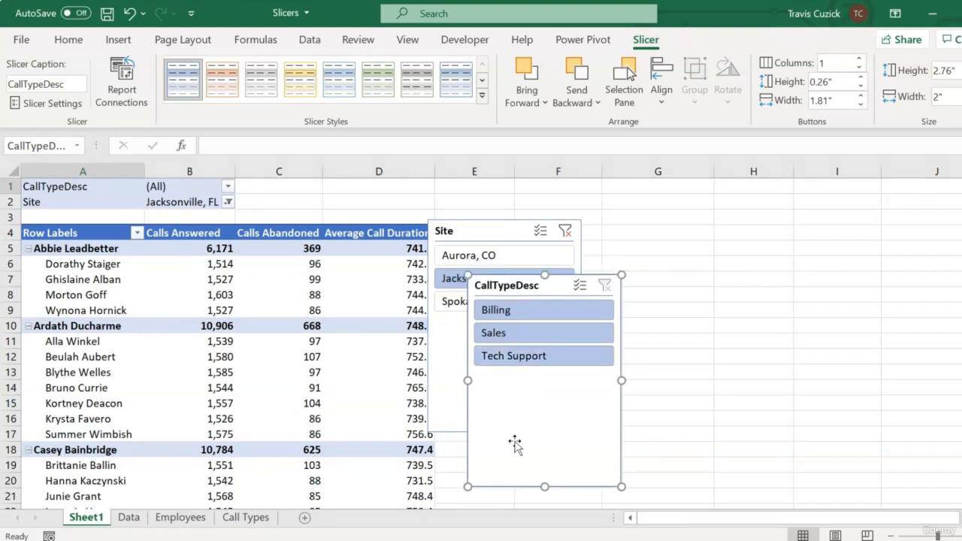
left_click_drag(518, 414, 686, 358)
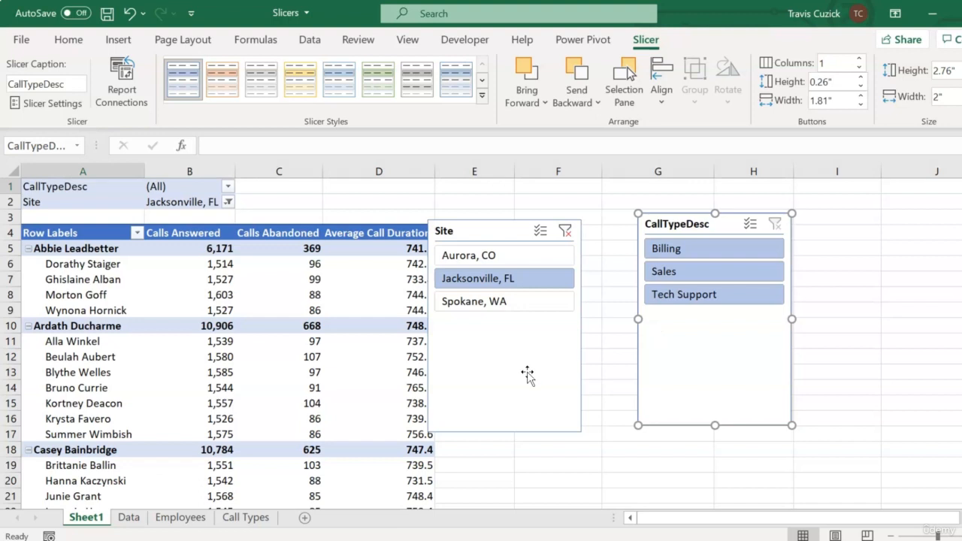
left_click_drag(526, 376, 554, 339)
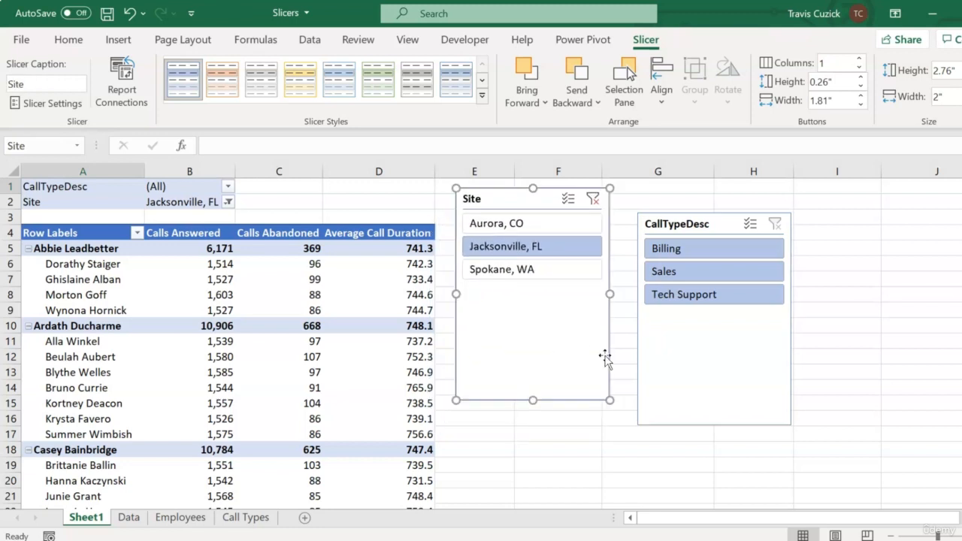
left_click_drag(678, 388, 665, 361)
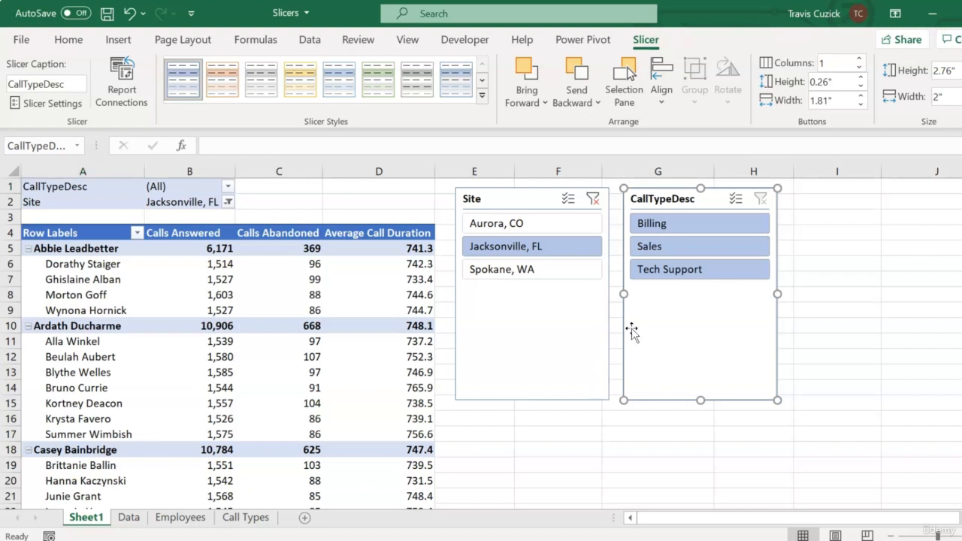
left_click(566, 224)
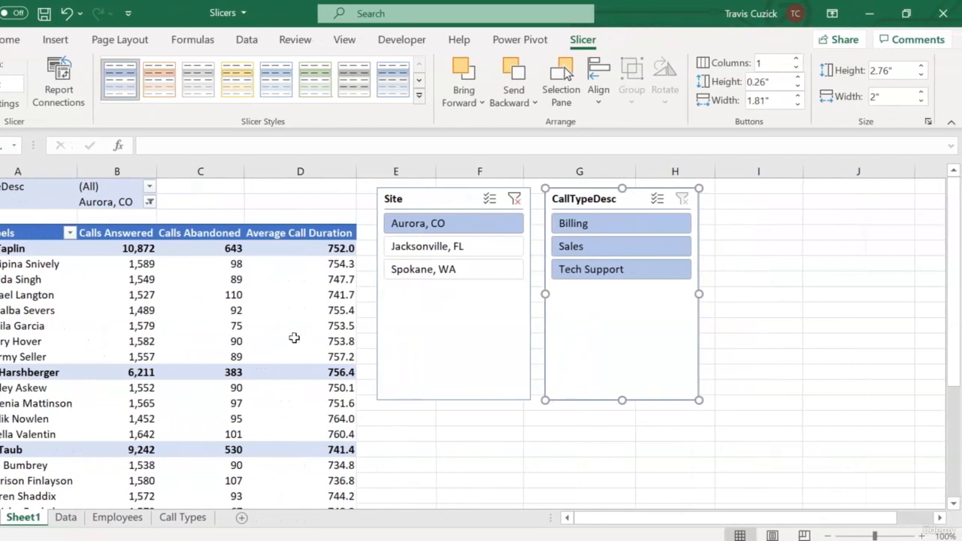
Remove the CallTypeDesc and Site fields from the PivotTable's report filters, then hide the field list
left_click(242, 329)
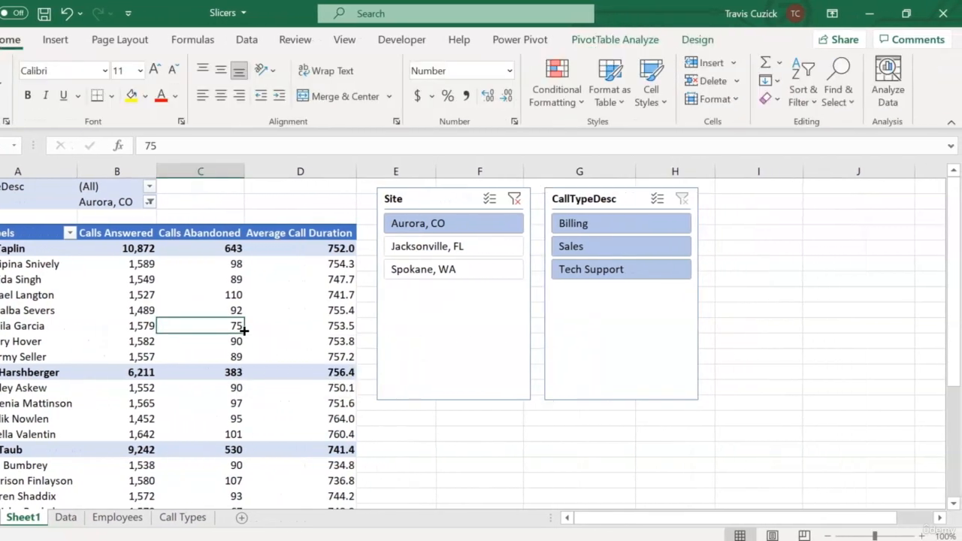
left_click(636, 42)
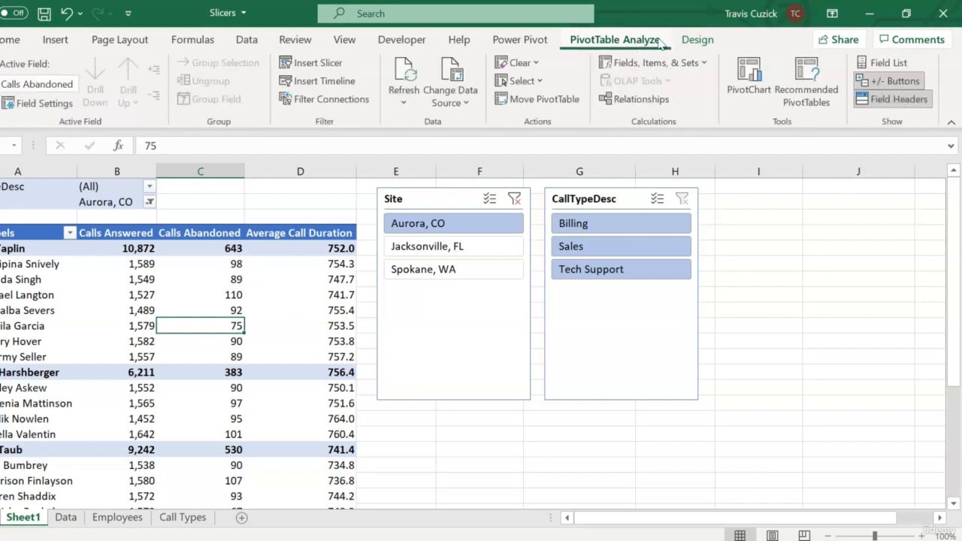
left_click(881, 63)
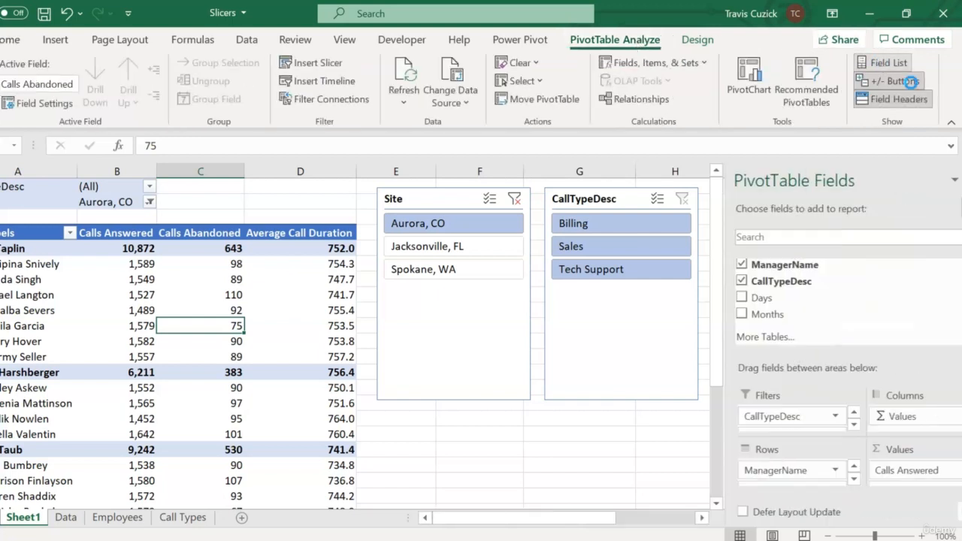
left_click(789, 416)
left_click(775, 380)
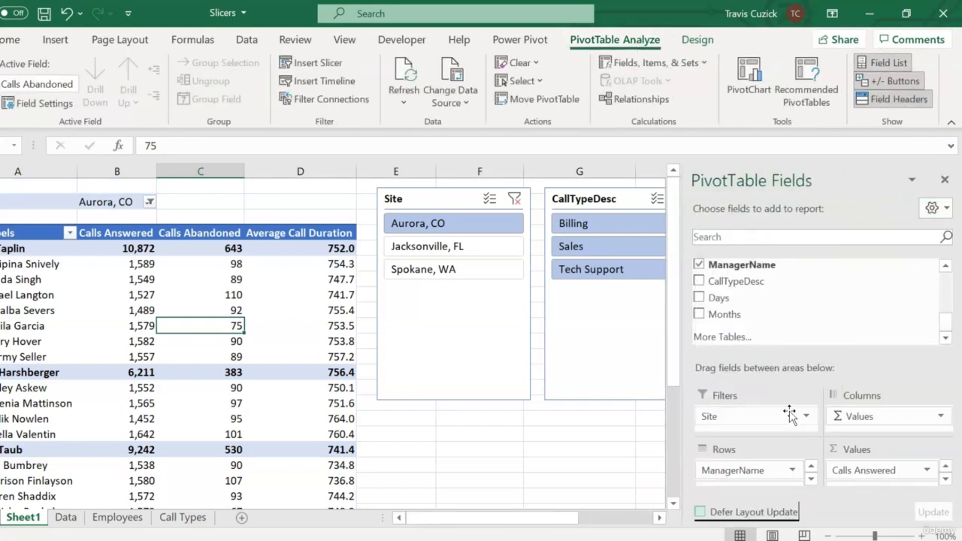
left_click(776, 413)
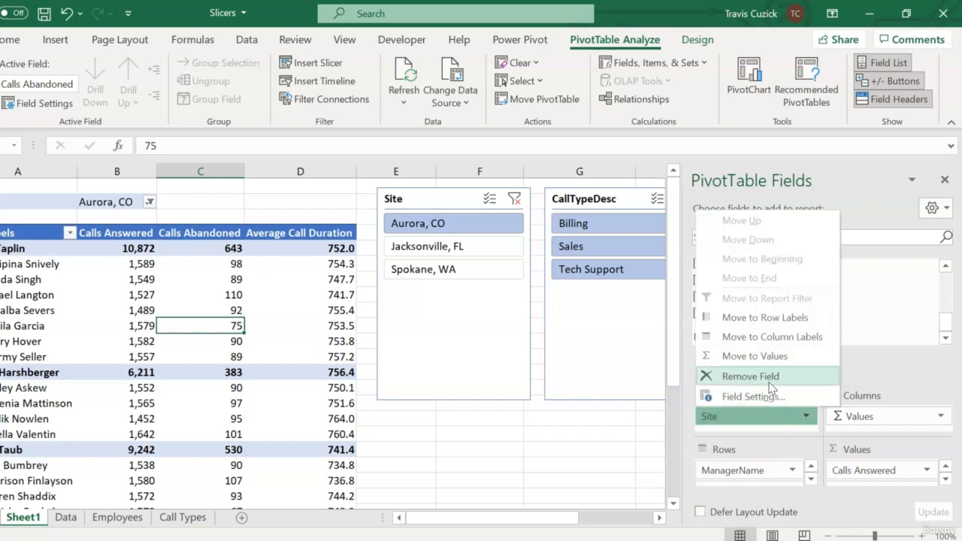
left_click(765, 377)
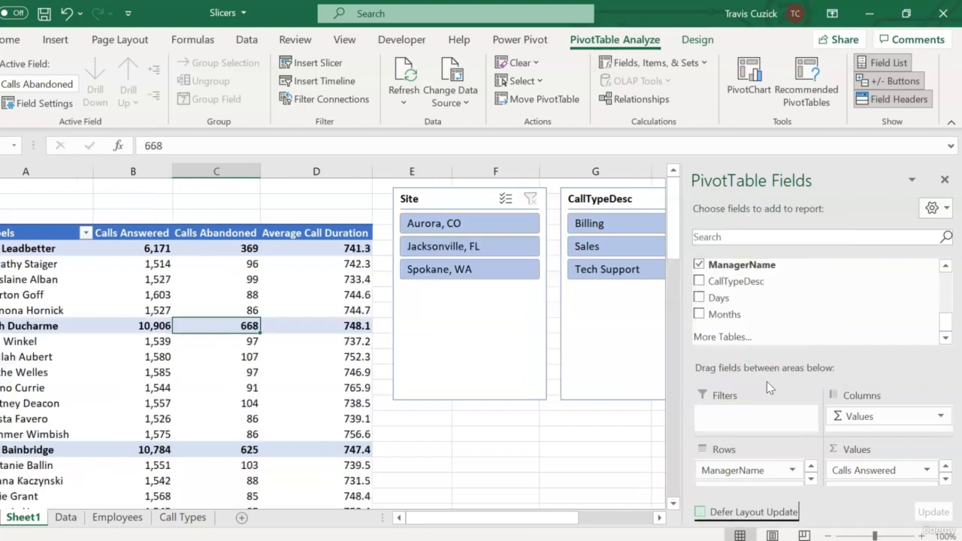
left_click(945, 181)
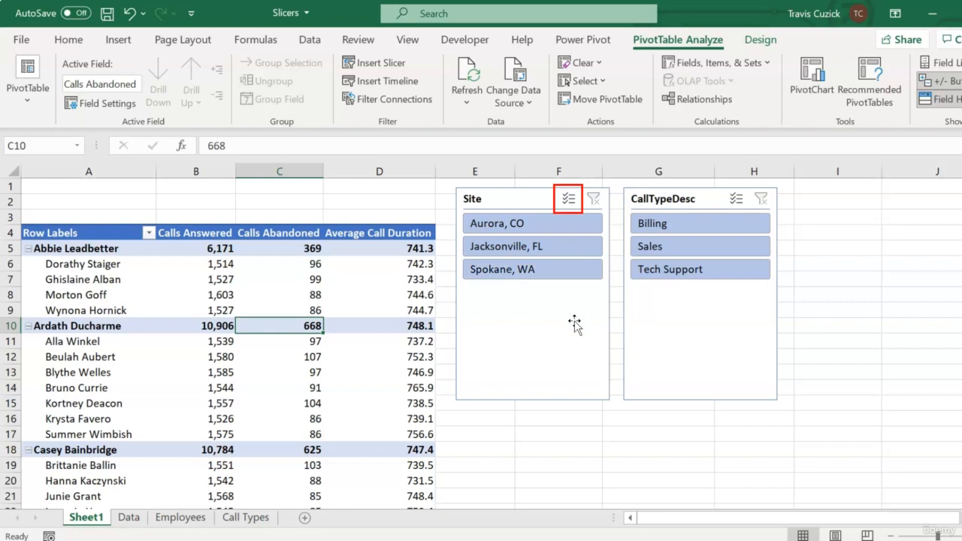
Exclude Jacksonville, FL using multi-select in the Site slicer, and filter CallTypeDesc to Tech Support only
left_click(569, 199)
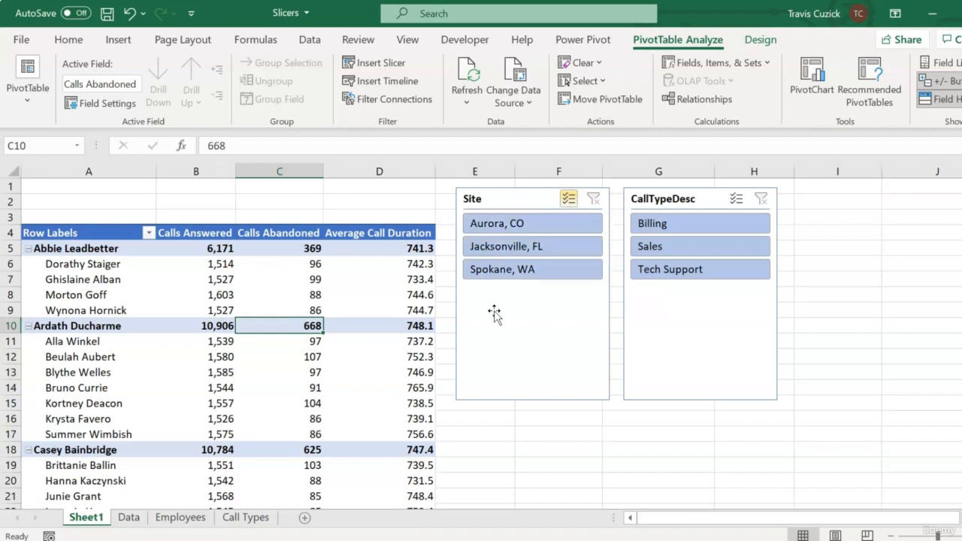
left_click(530, 247)
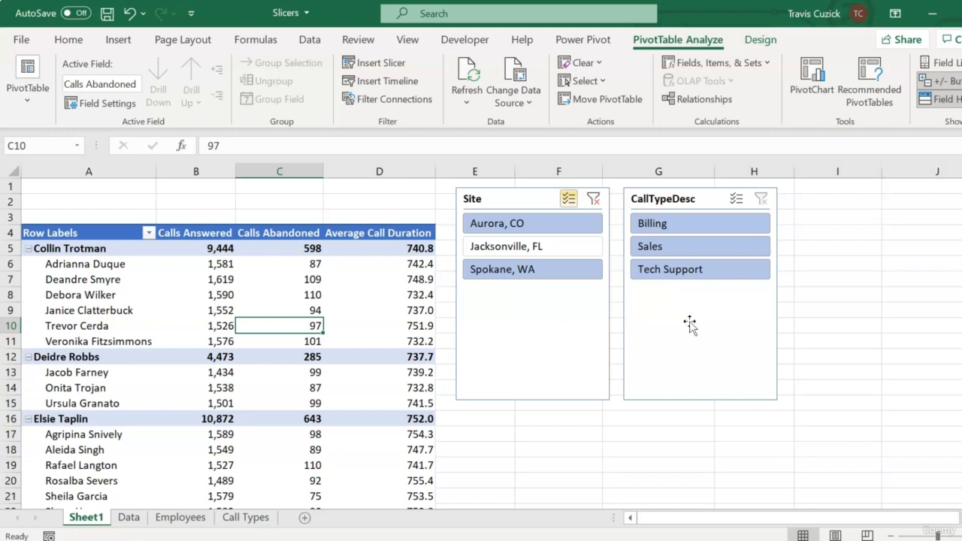
left_click(674, 250)
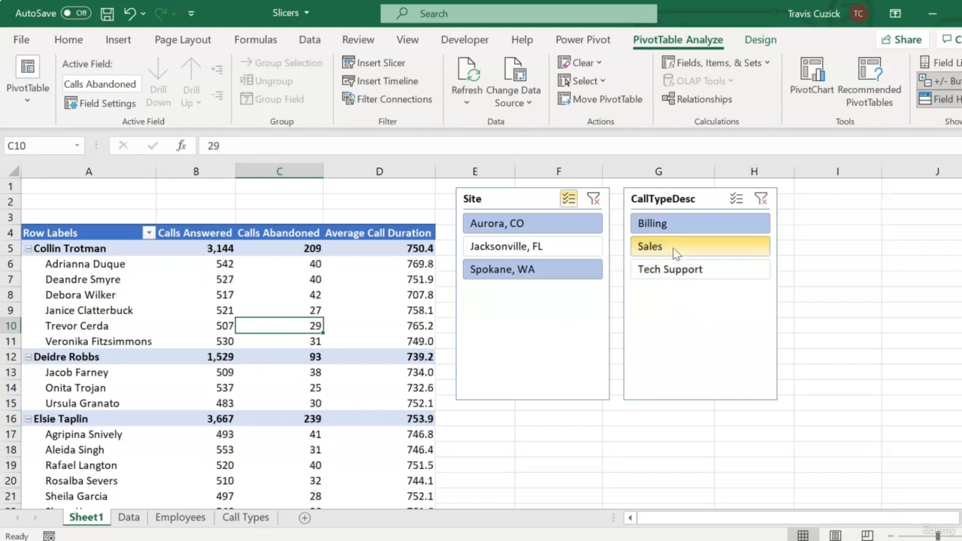
left_click(674, 253)
left_click(678, 273)
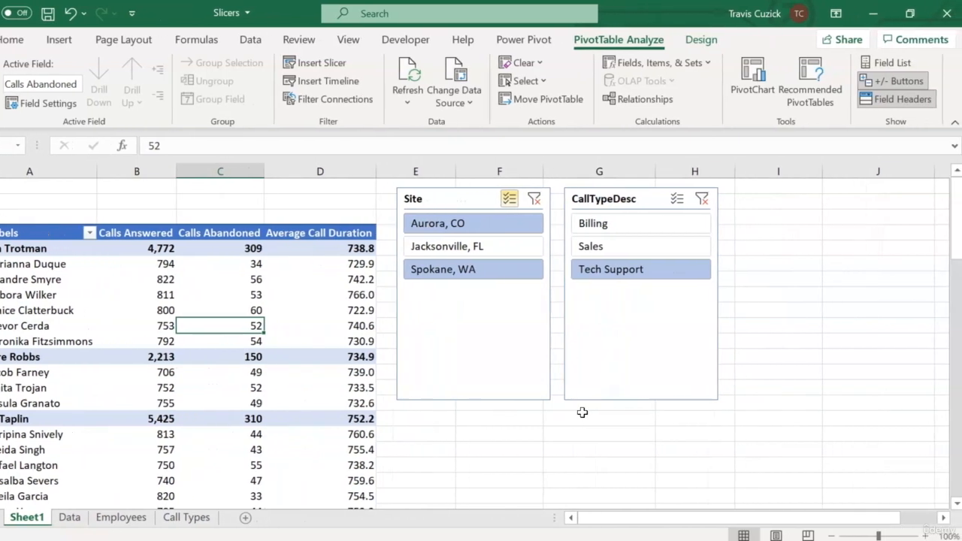
Add CallTypeDesc back as a report filter and include Sales alongside Tech Support in it
left_click(886, 62)
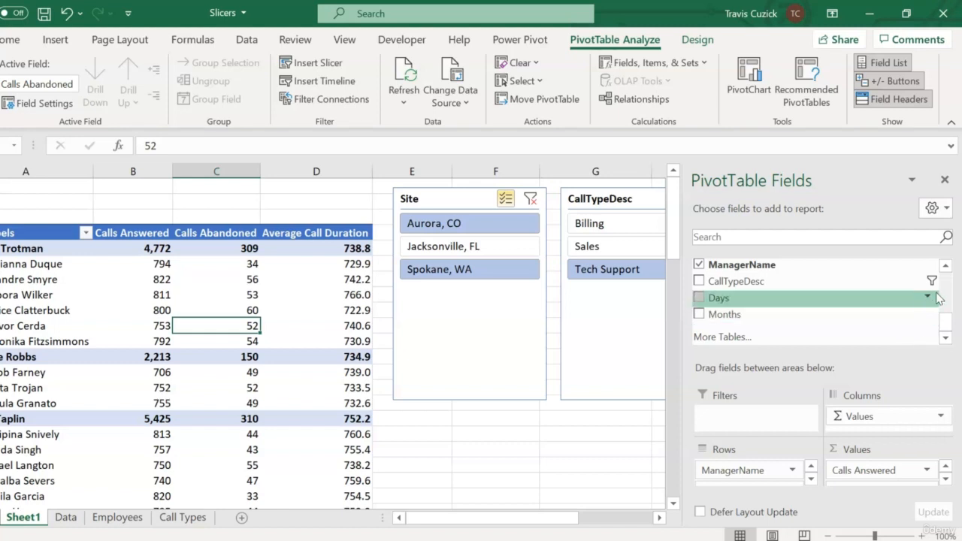
left_click_drag(735, 281, 756, 417)
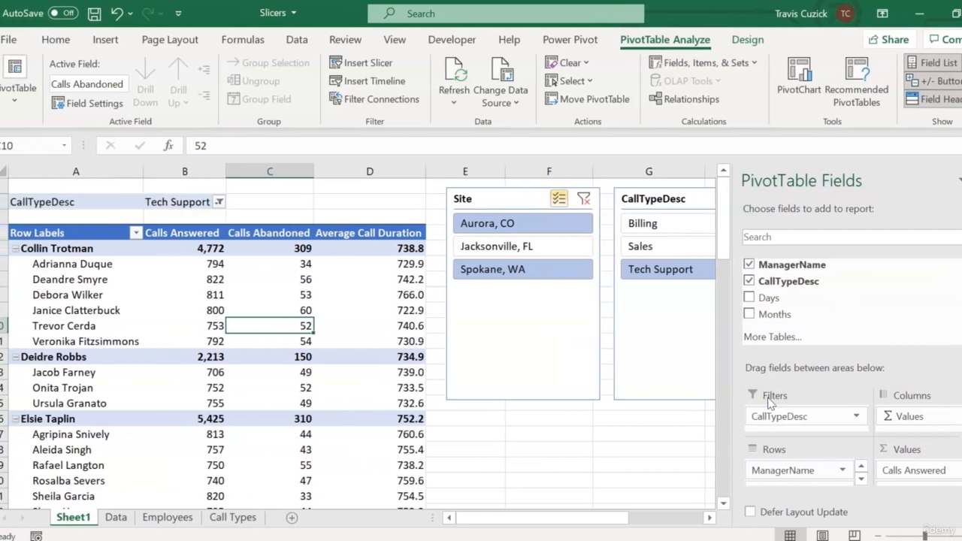
left_click(170, 203)
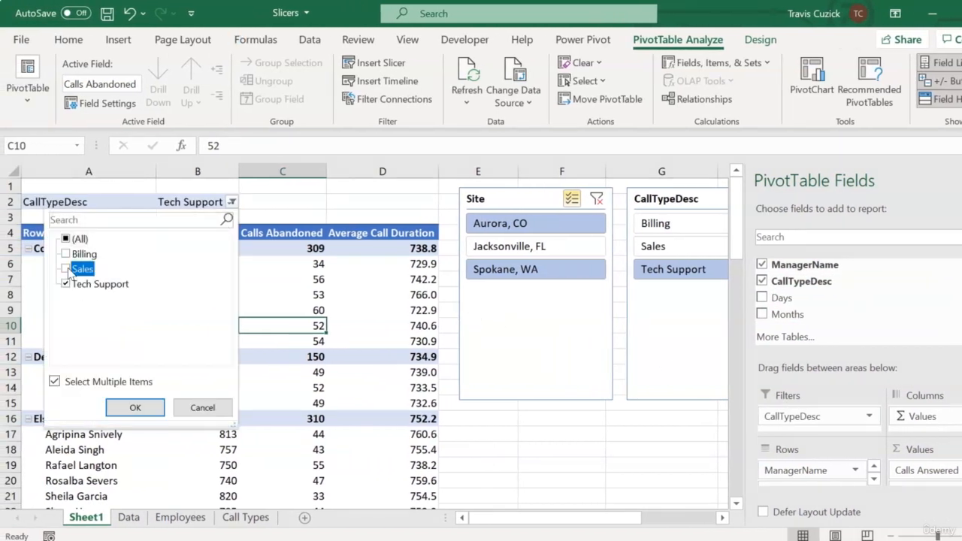
left_click(136, 407)
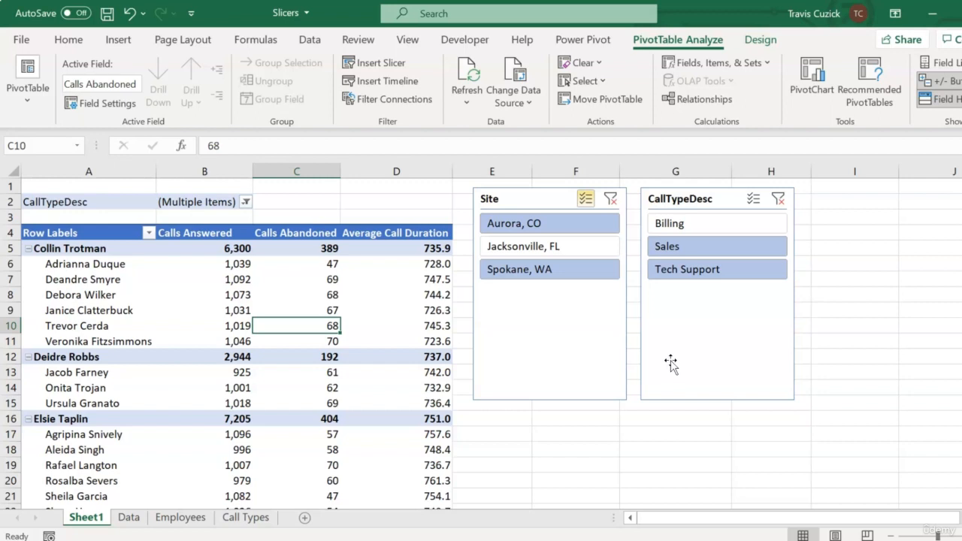
Shorten the Site and CallTypeDesc slicers to about 1.38" high so they fit their three buttons
left_click(556, 353)
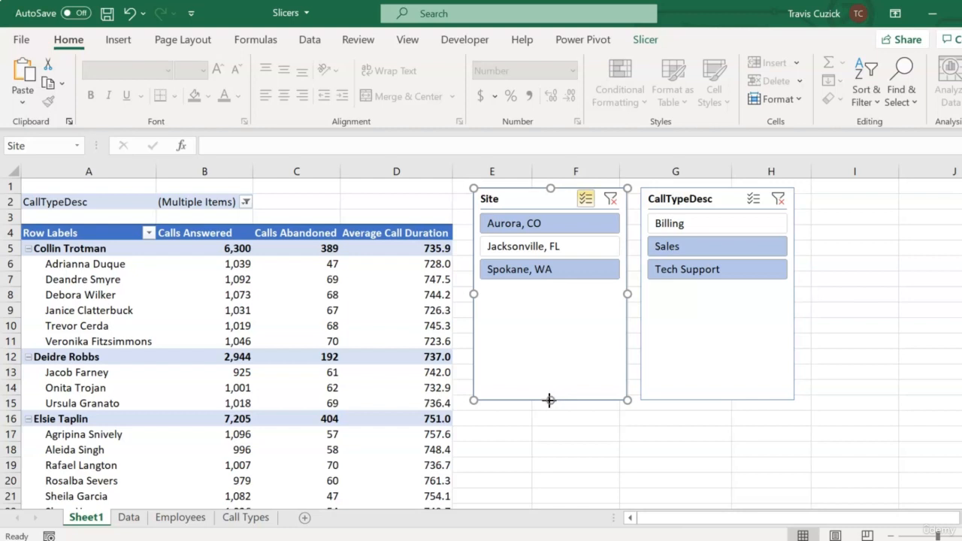
left_click_drag(551, 399, 555, 294)
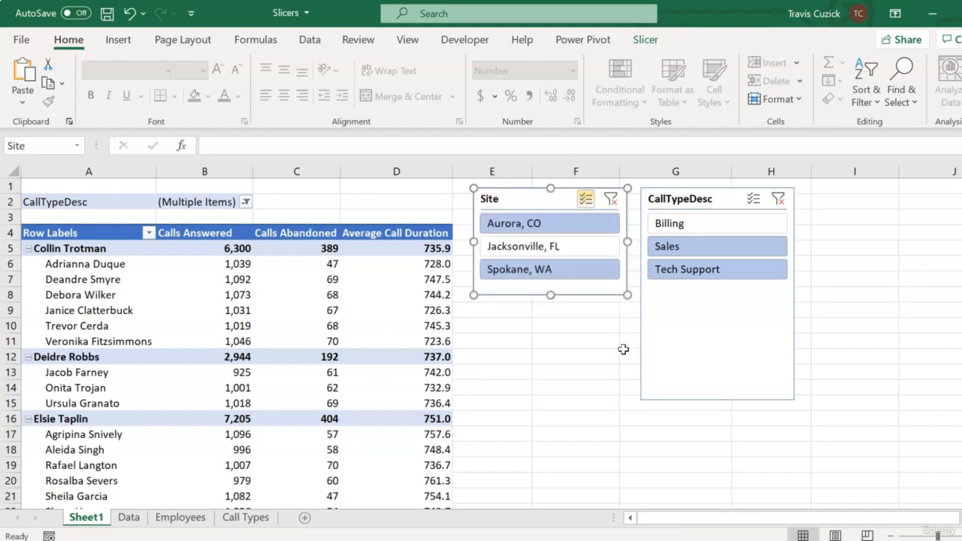
left_click(745, 317)
left_click_drag(719, 400, 730, 294)
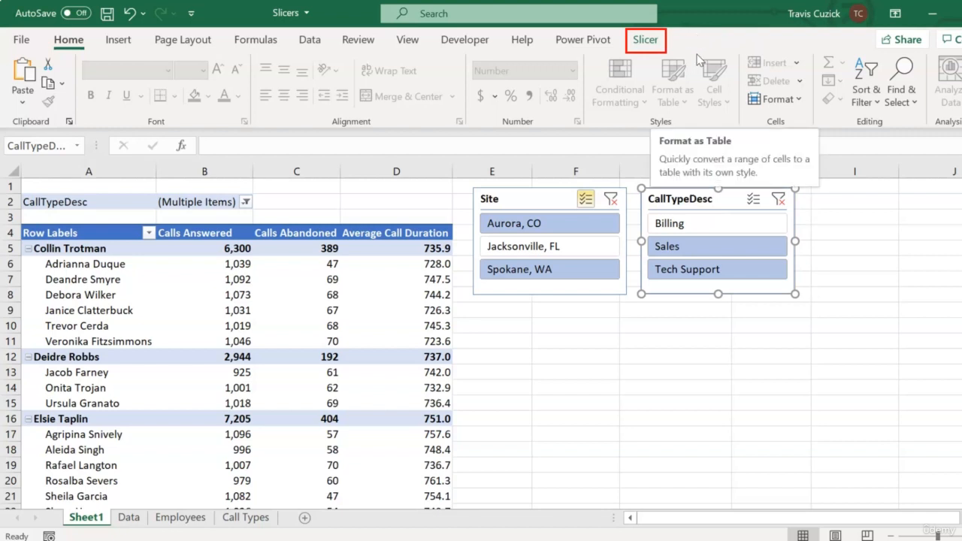
Change the CallTypeDesc slicer's caption to "Call Type"
left_click(646, 40)
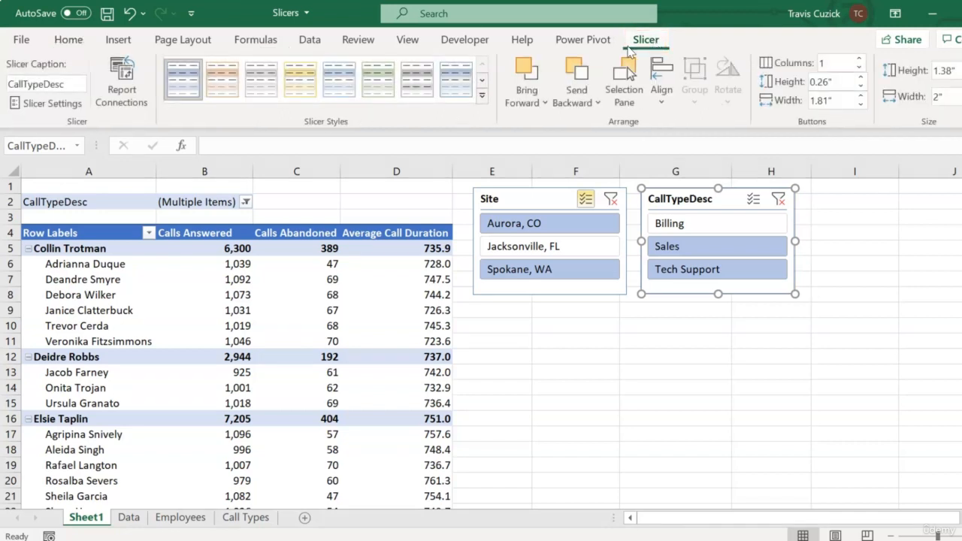
left_click(75, 85)
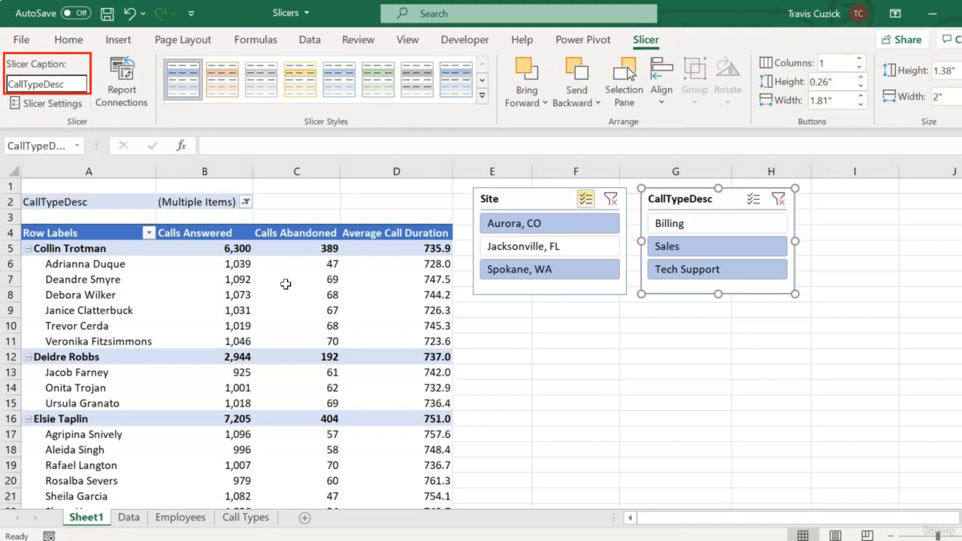
left_click(48, 83)
key("Delete")
key("Delete")
key("Delete")
key("Delete")
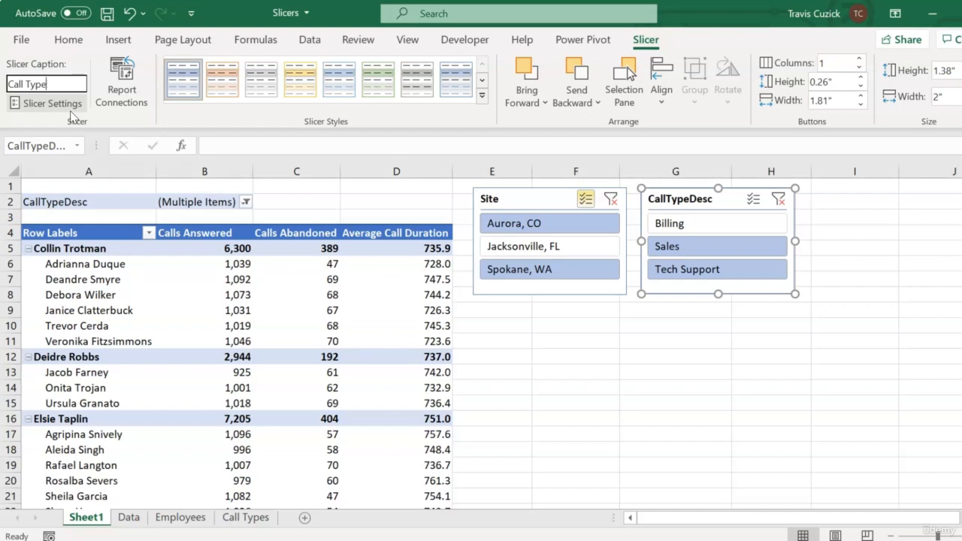
left_click(891, 268)
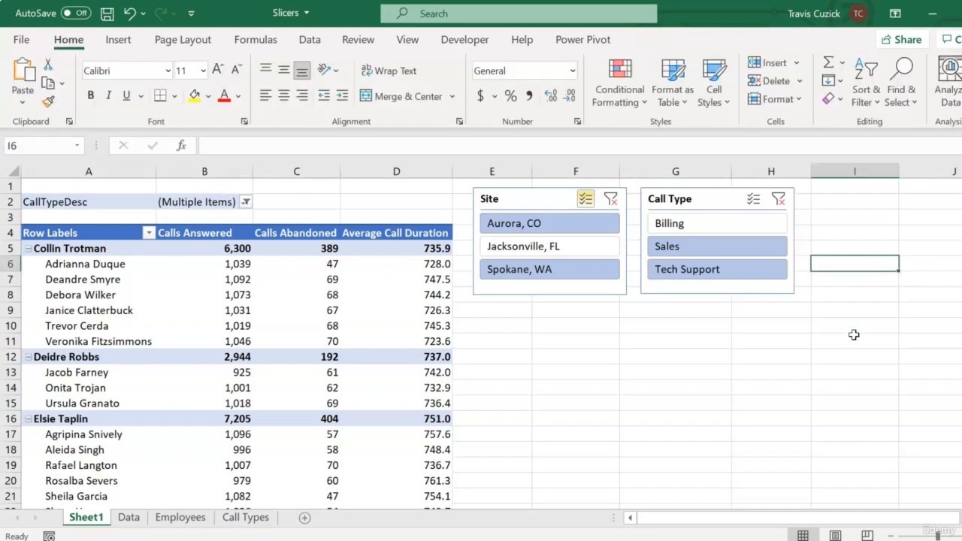
Apply the dark blue slicer style, first in the Dark group, to the Call Type slicer
left_click(714, 207)
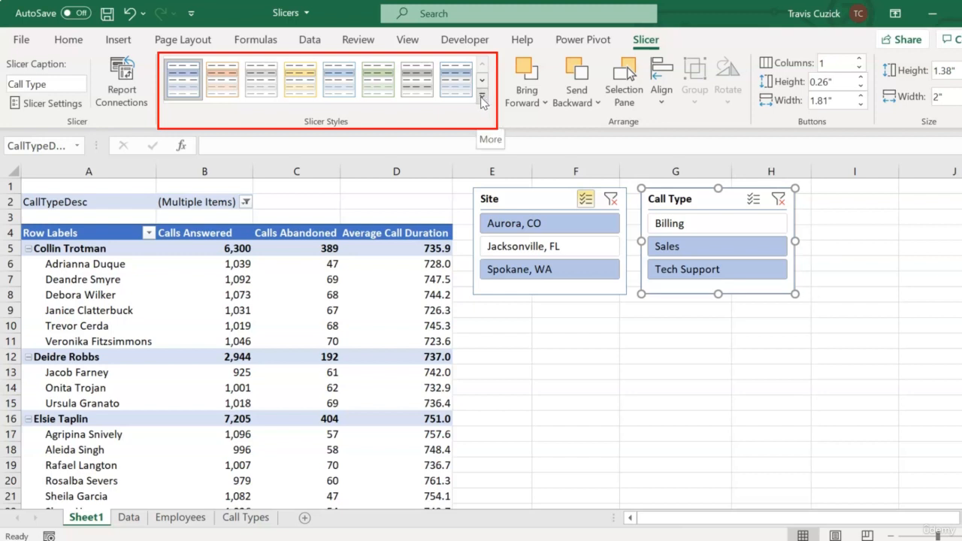
left_click(482, 100)
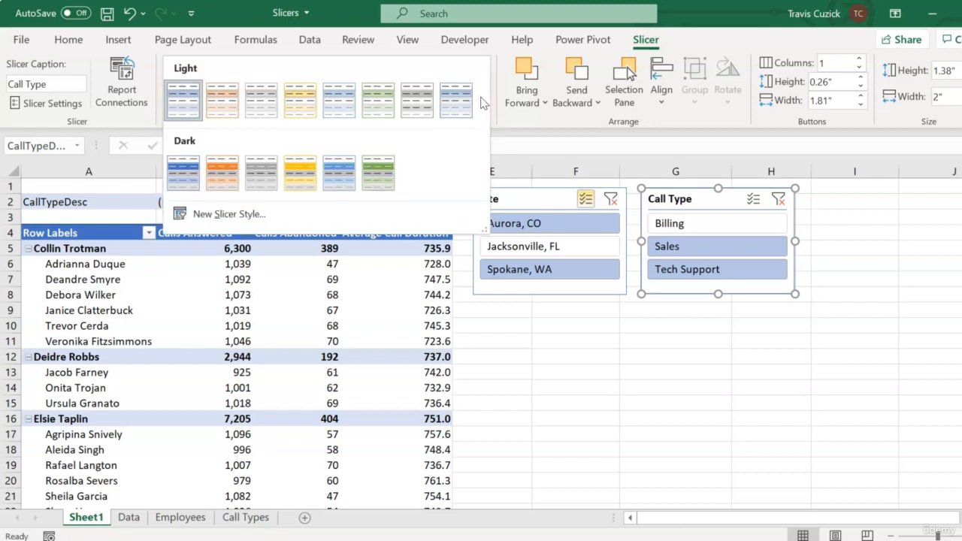
left_click(190, 170)
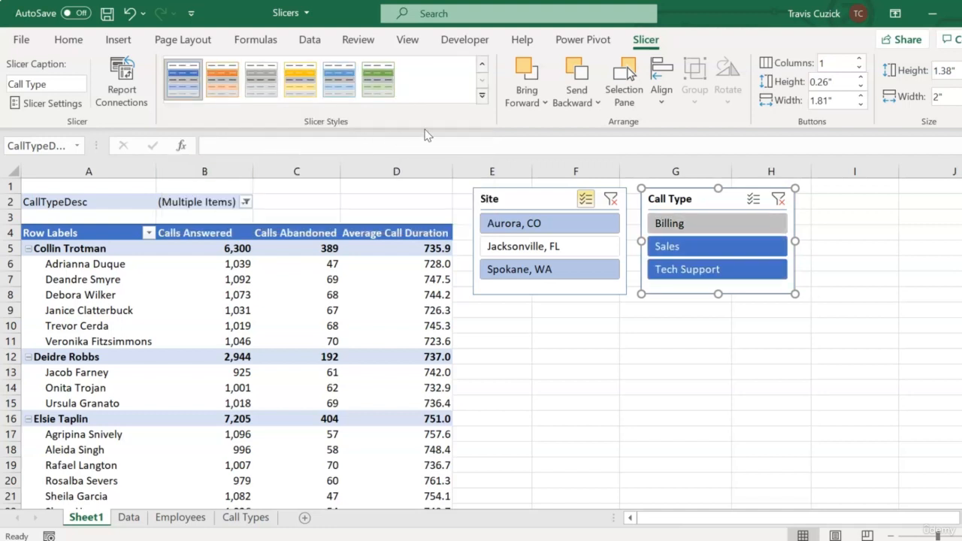
Apply Light Blue, Slicer Style Light 1 to the Call Type slicer and clear the filters on both slicers
left_click(481, 103)
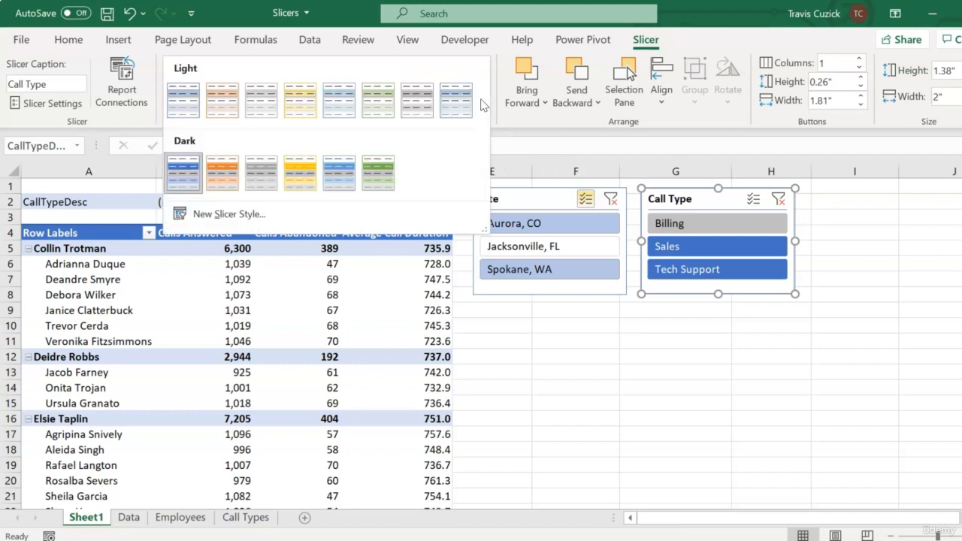
left_click(180, 106)
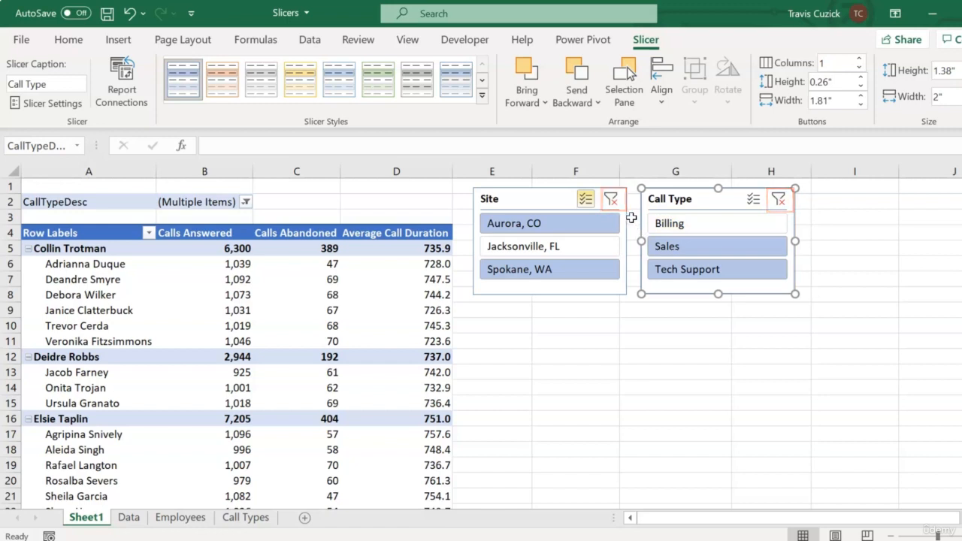
left_click(609, 198)
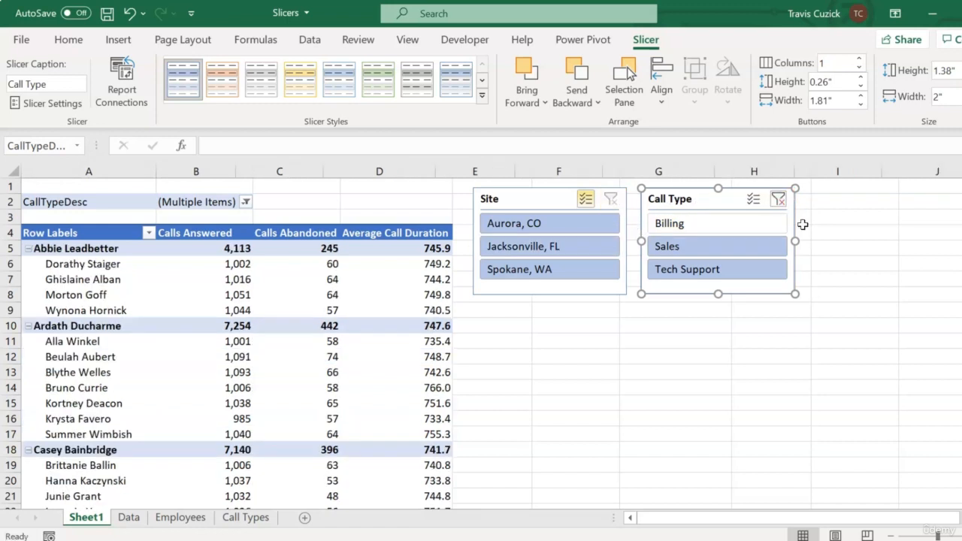
left_click(778, 199)
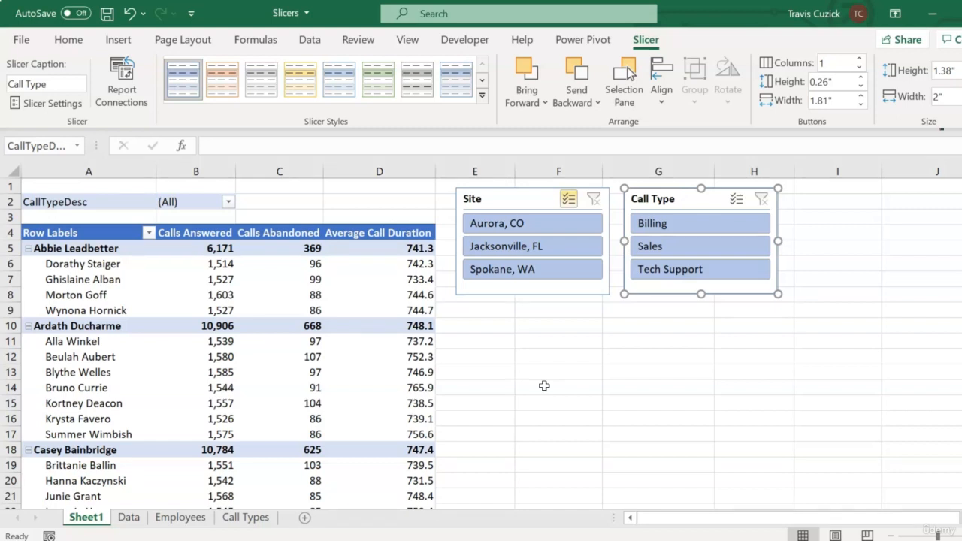
key("Escape")
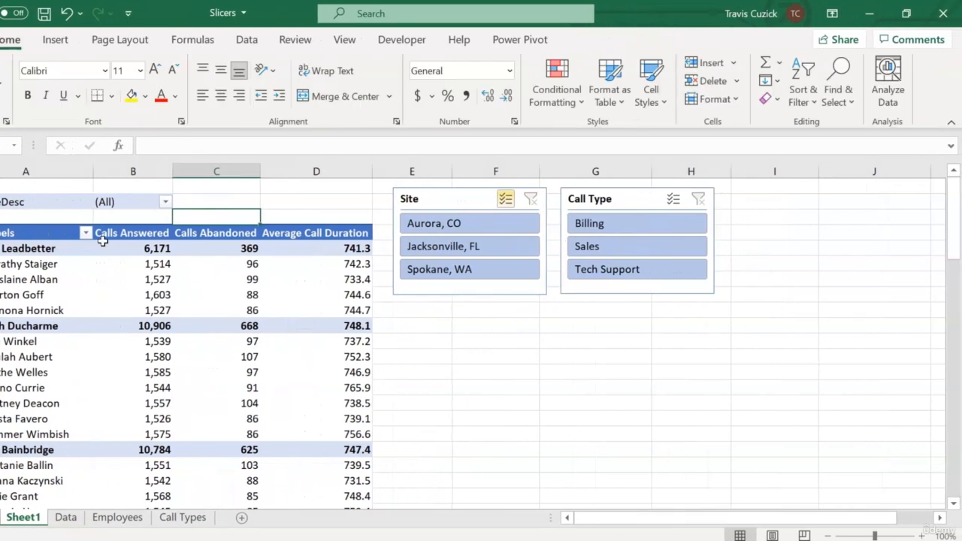
Show the PivotTable's field list and remove CallTypeDesc from its report filters
left_click(60, 280)
left_click(615, 39)
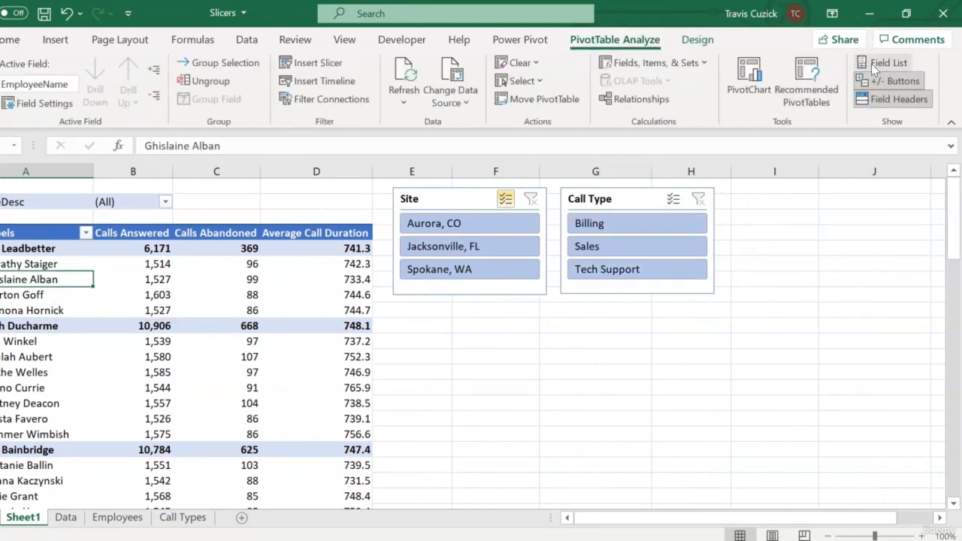
left_click(888, 62)
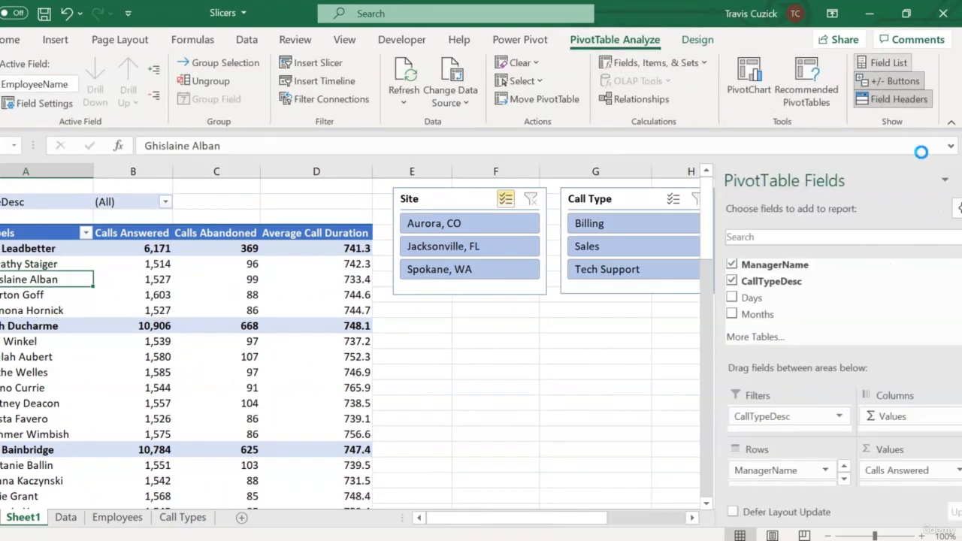
left_click(795, 413)
left_click(750, 376)
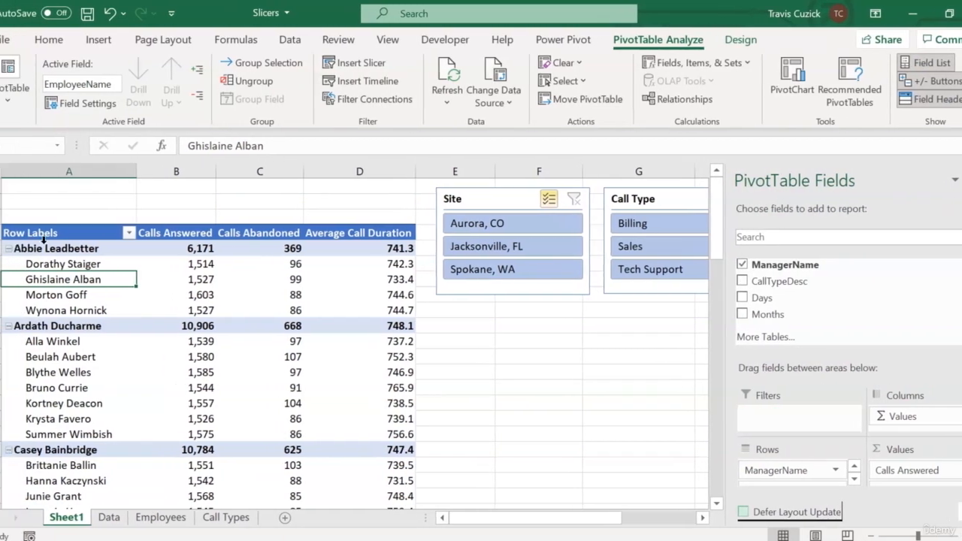
Copy the whole PivotTable in A4:D81 and paste the duplicate starting at cell G10
left_click_drag(34, 233, 396, 481)
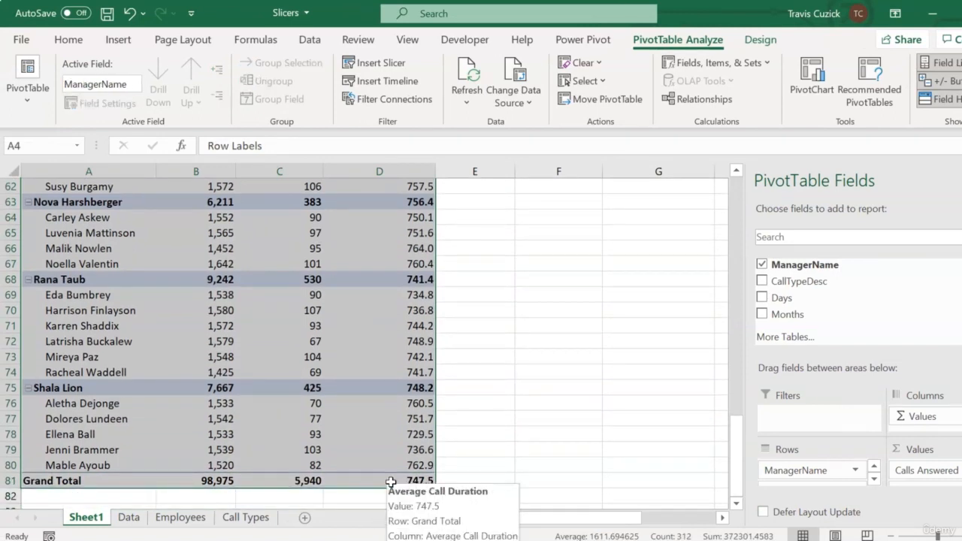
key("ctrl+c")
left_click(961, 180)
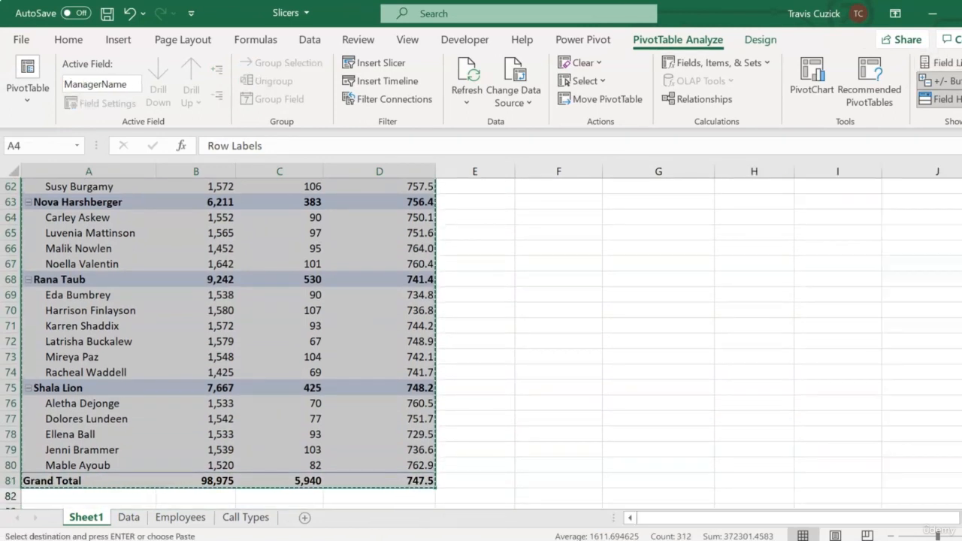
scroll(558, 325, "up", 20)
left_click(558, 325)
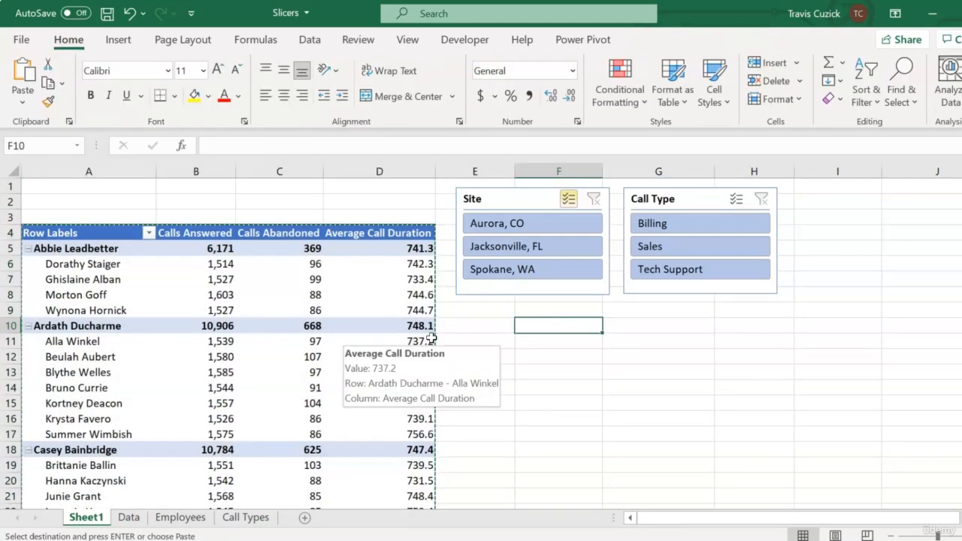
left_click(616, 327)
key("ctrl+v")
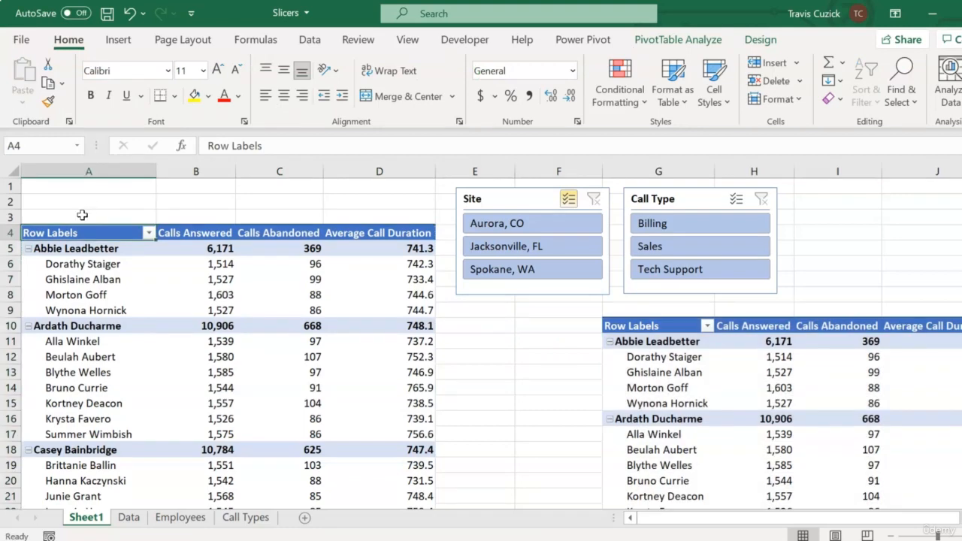
Move the original PivotTable in A4:D81 down so that it starts at cell A10
left_click_drag(103, 232, 348, 239)
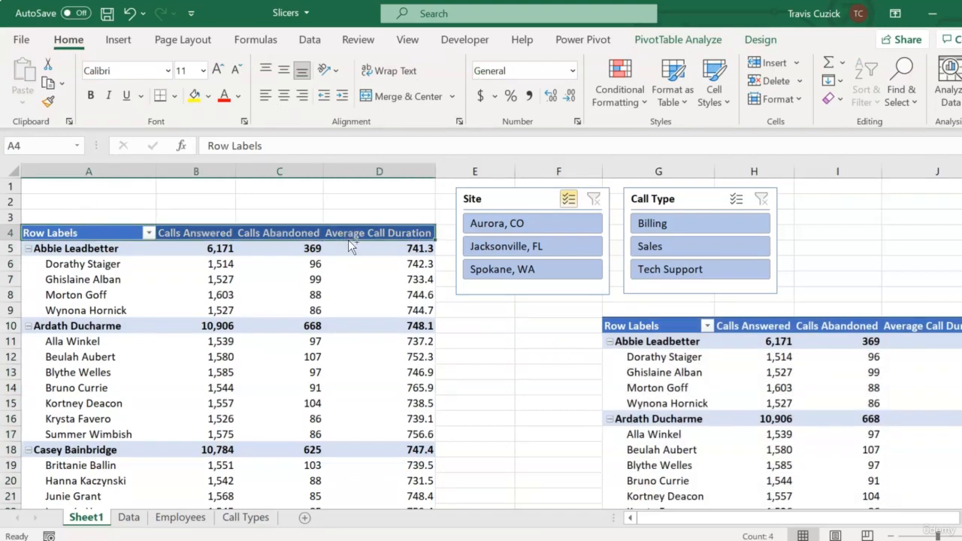
key("ctrl+shift+Down")
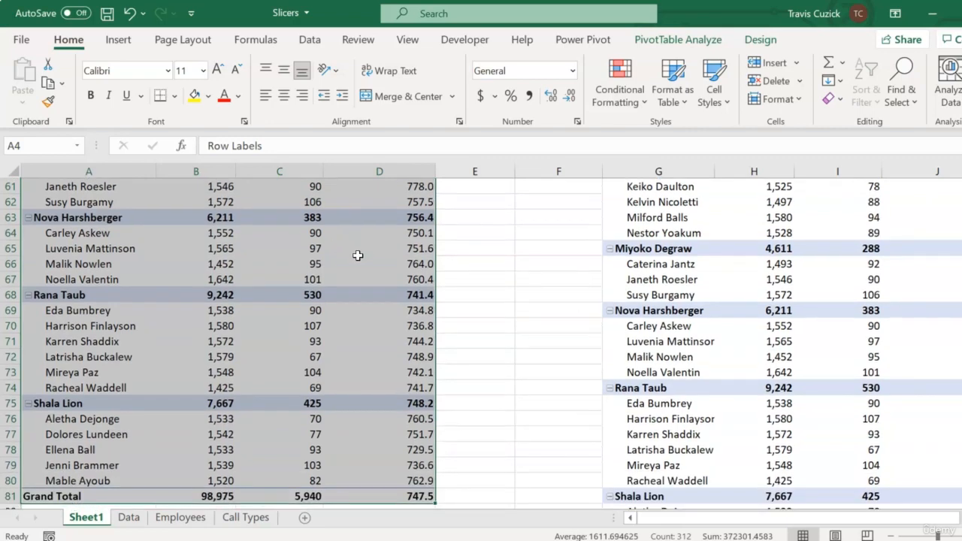
key("ctrl+c")
scroll(357, 255, "up", 20)
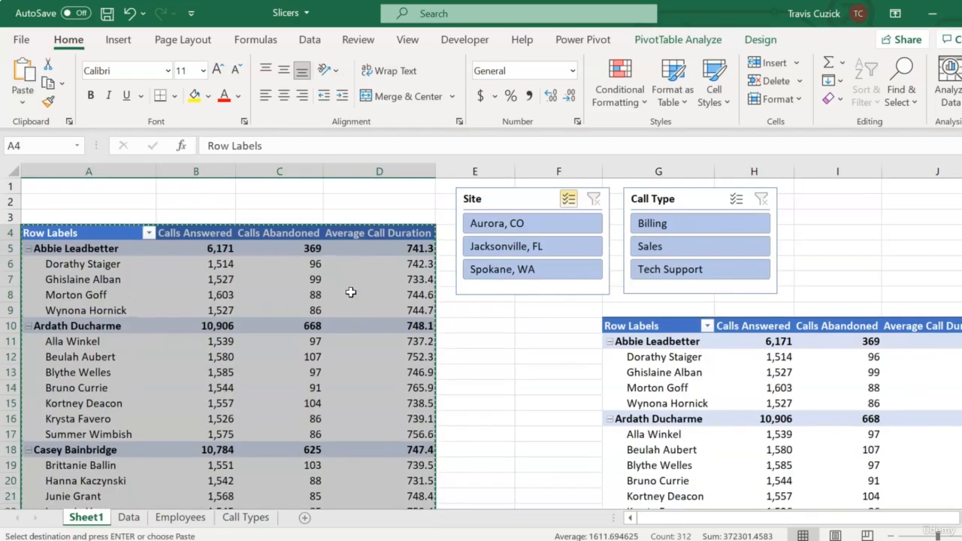
left_click(51, 325)
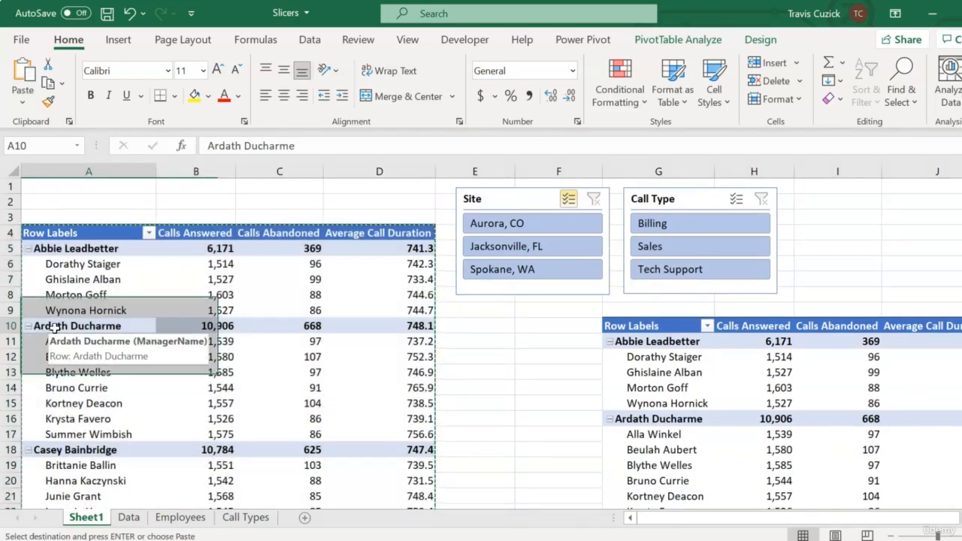
key("Return")
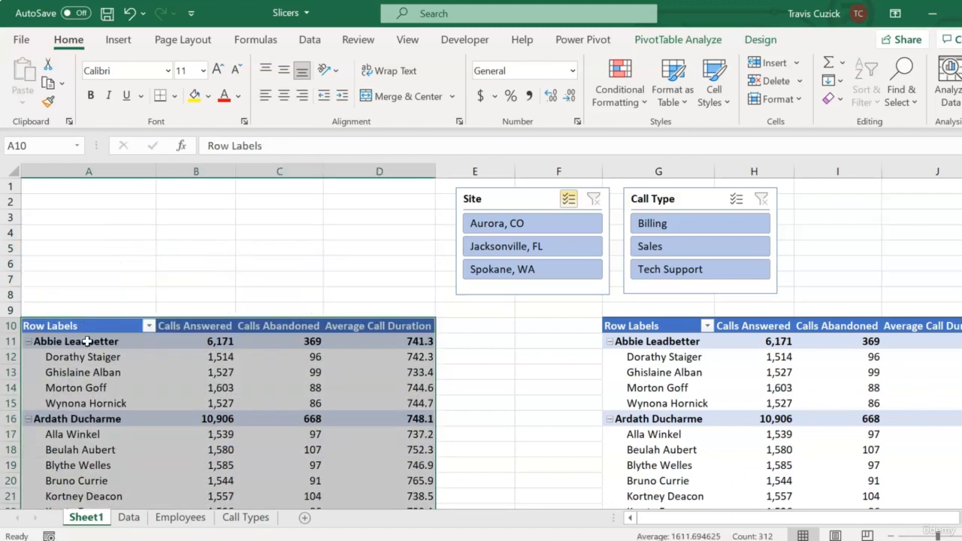
left_click(302, 290)
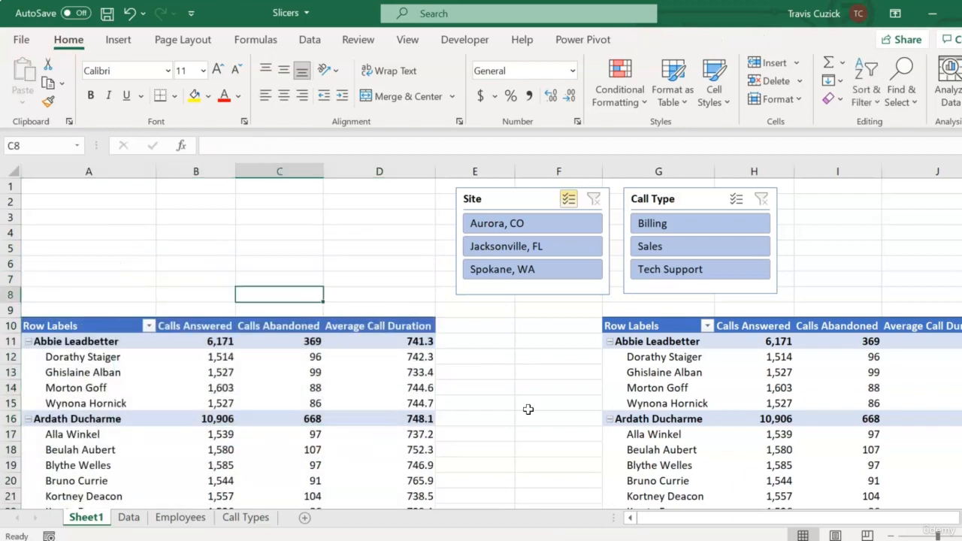
Replace the ManagerName and EmployeeName row fields with CallTimestamp in the PivotTable that starts at A10
left_click(745, 380)
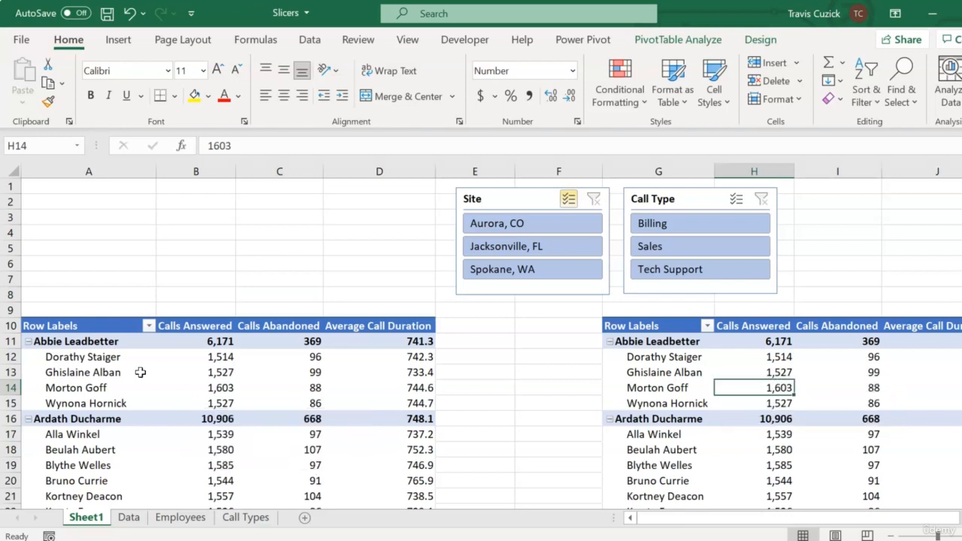
left_click(103, 373)
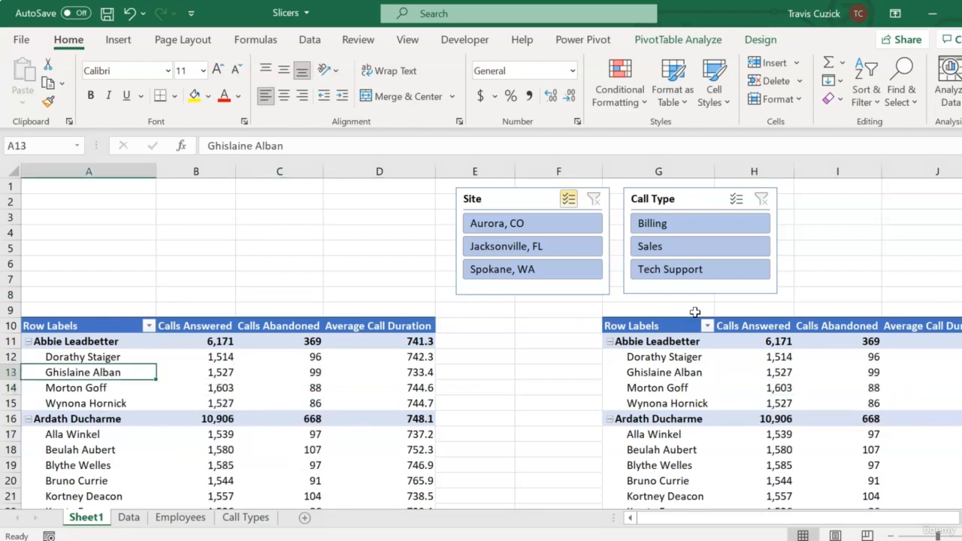
left_click(679, 42)
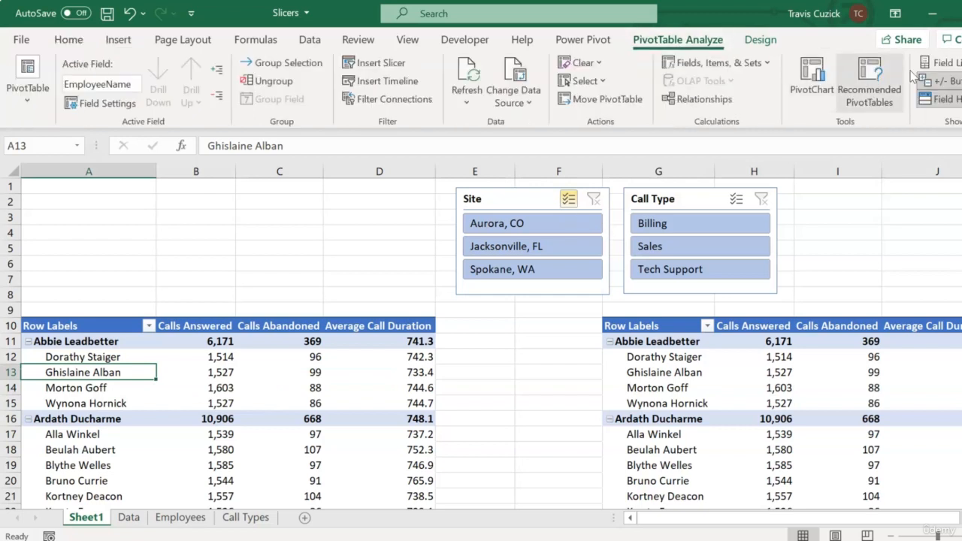
left_click(943, 63)
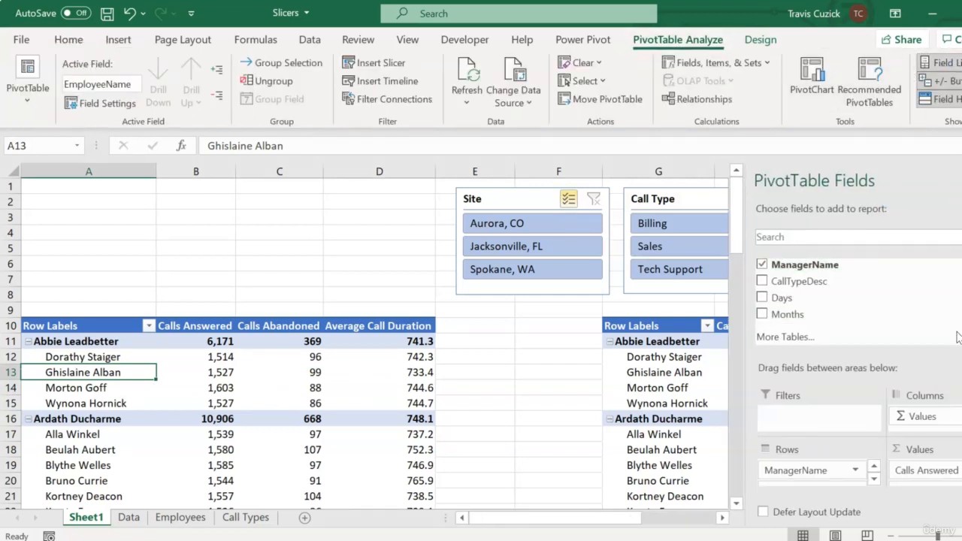
left_click(857, 472)
left_click(808, 429)
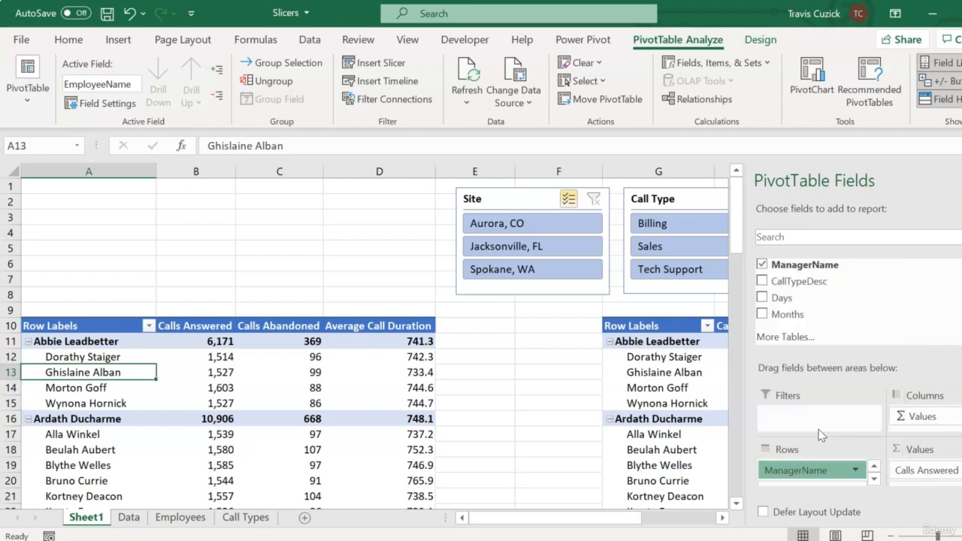
left_click(870, 472)
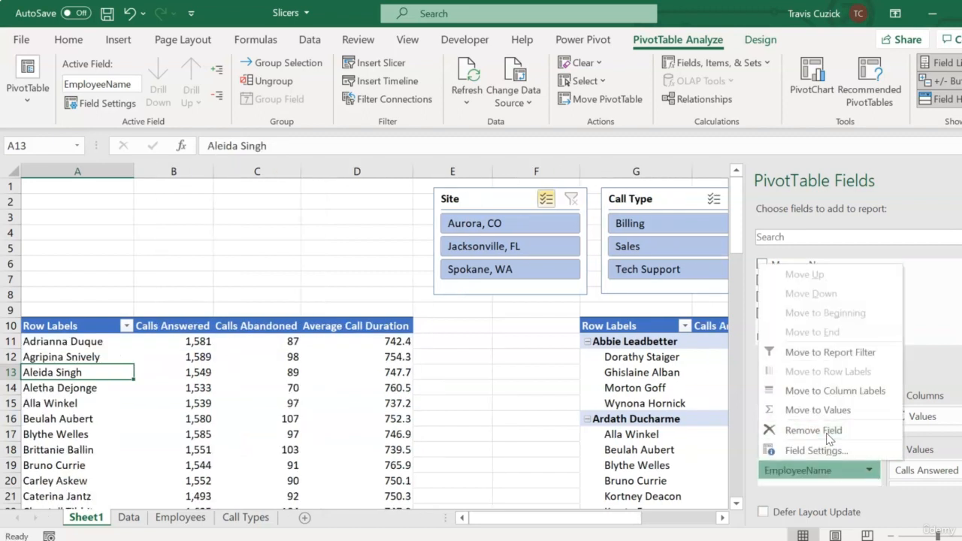
left_click(811, 428)
scroll(858, 300, "up", 5)
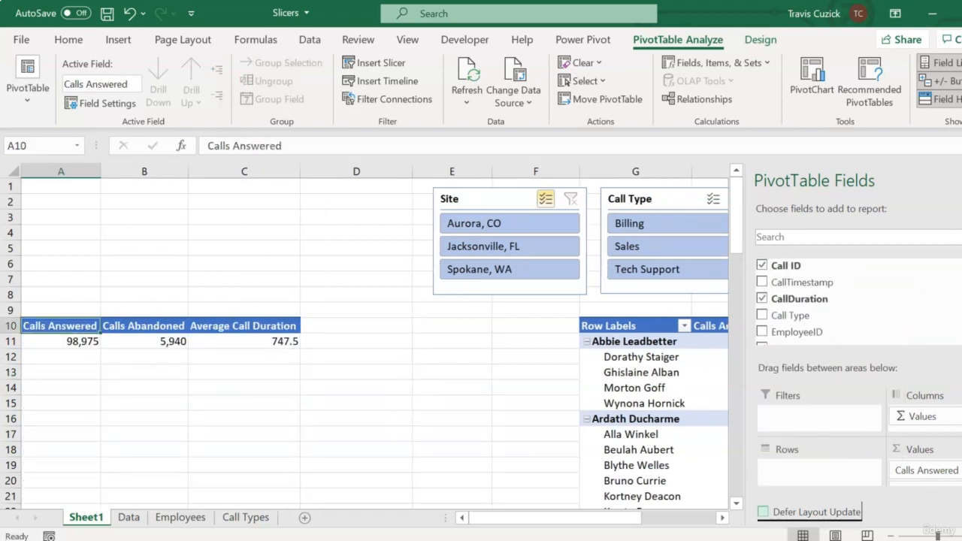
left_click_drag(861, 286, 824, 476)
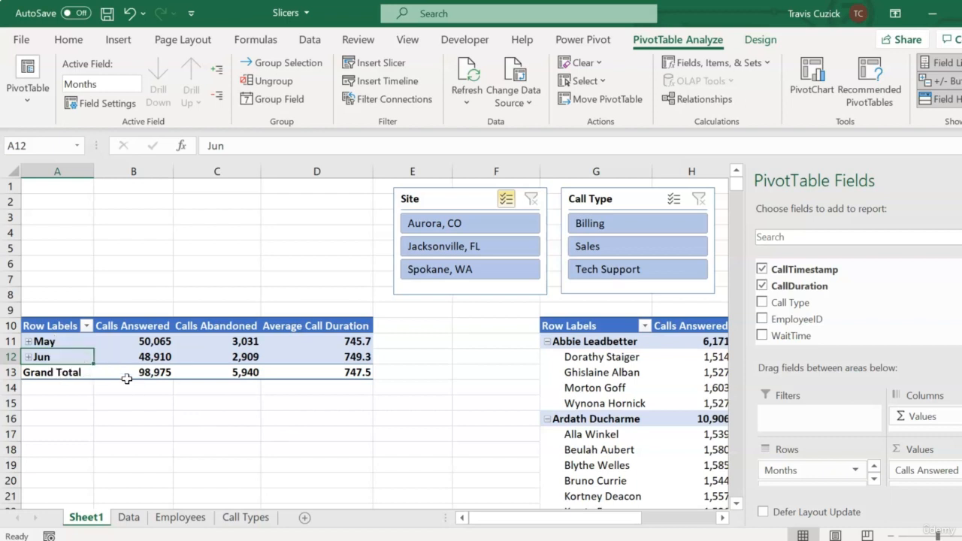
Expand the entire Months field in the PivotTable at A10 so each month lists its days
left_click(56, 341)
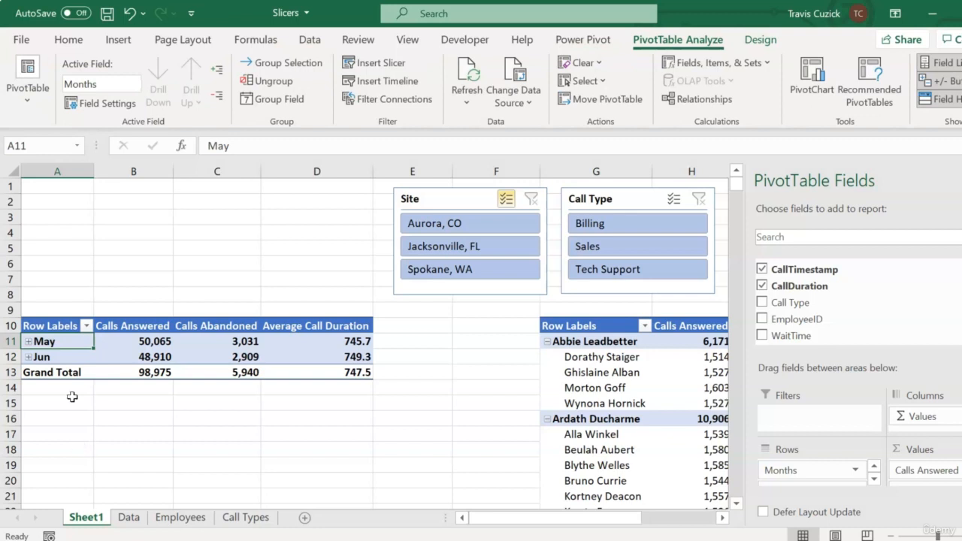
right_click(73, 341)
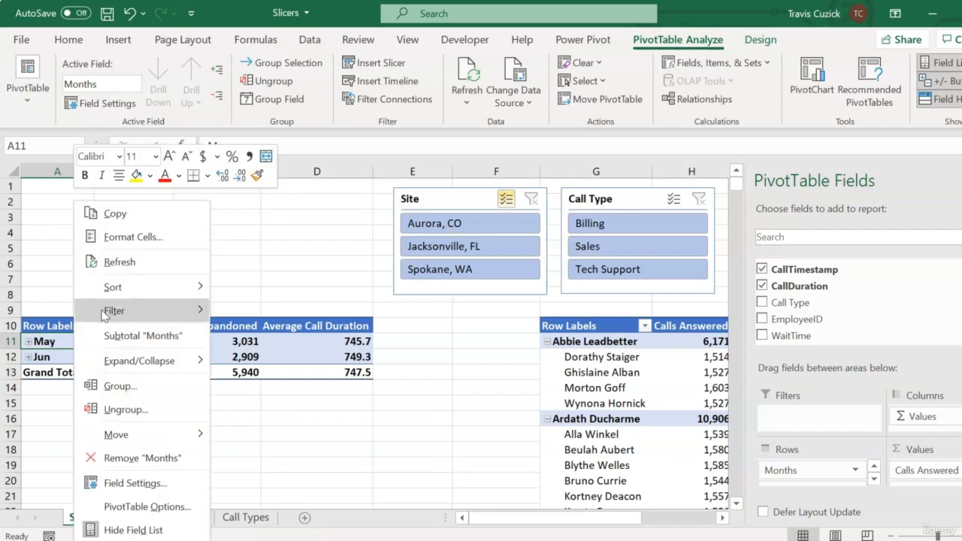
mouse_move(157, 360)
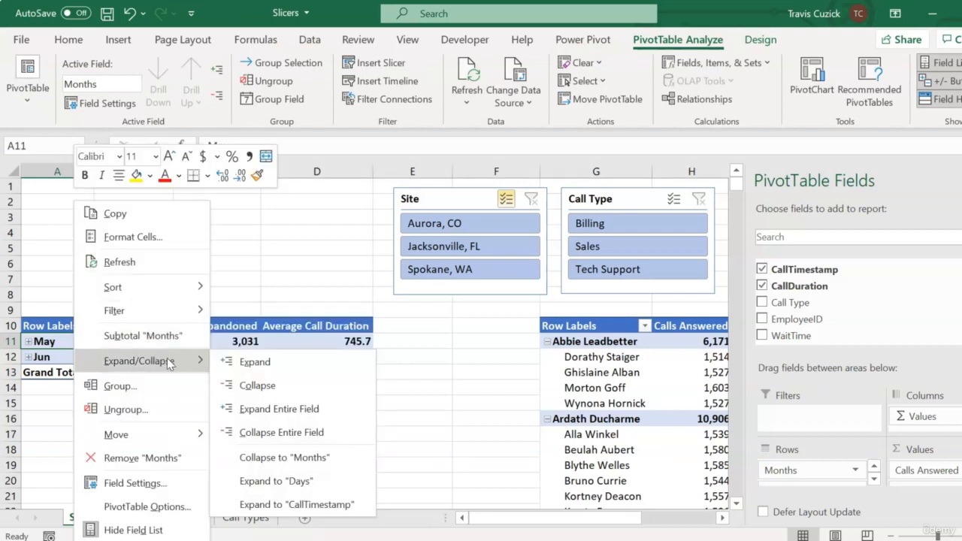
left_click(298, 410)
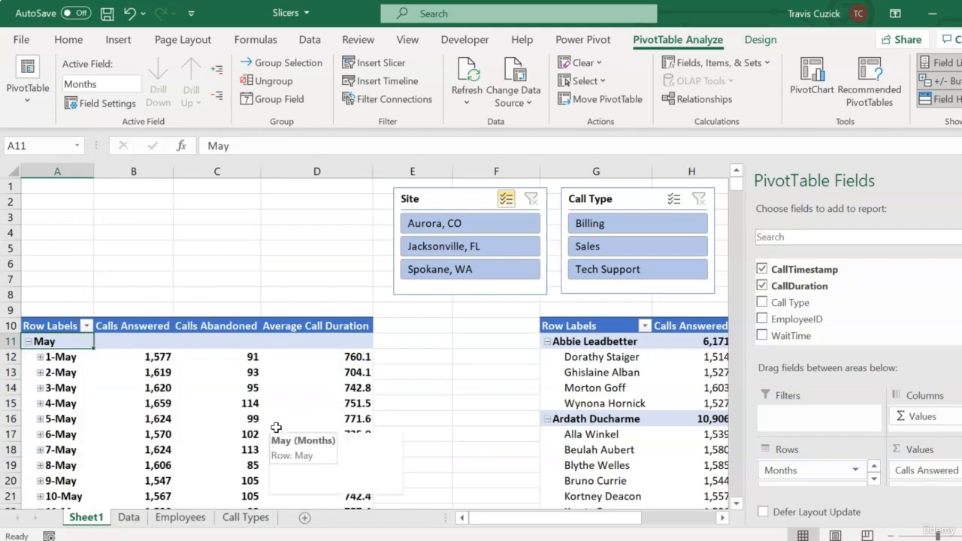
scroll(277, 427, "down", 8)
scroll(277, 427, "down", 7)
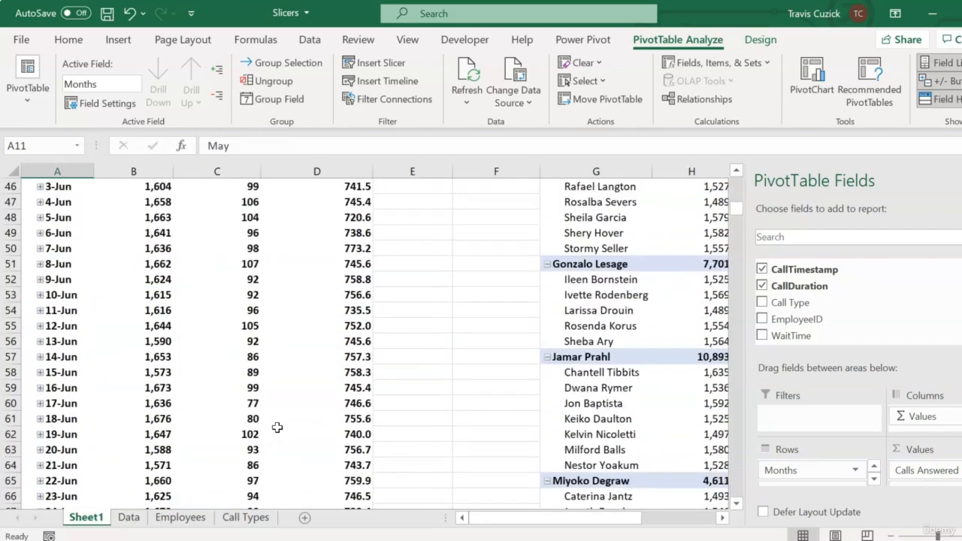
scroll(276, 427, "up", 14)
scroll(276, 427, "up", 1)
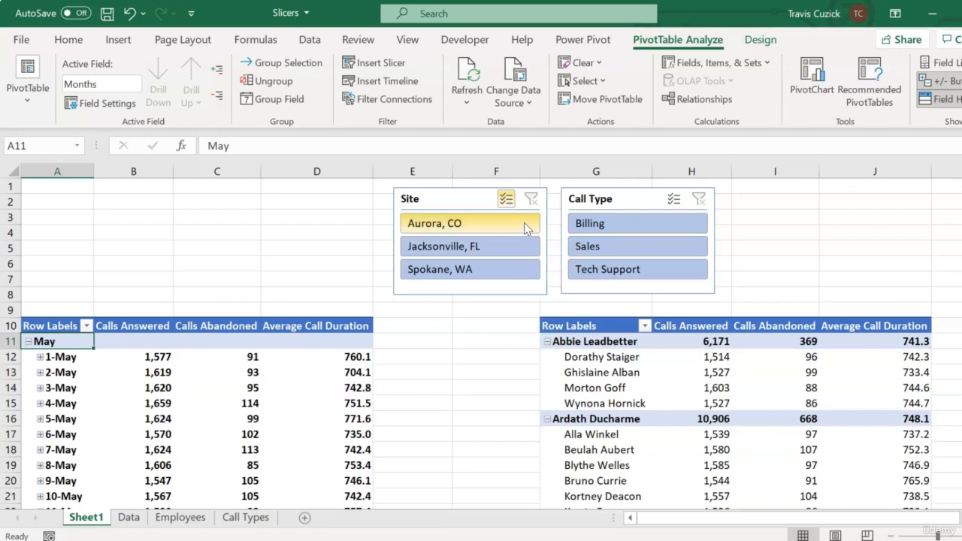
Delete the blank column F between the two PivotTables
left_click(497, 173)
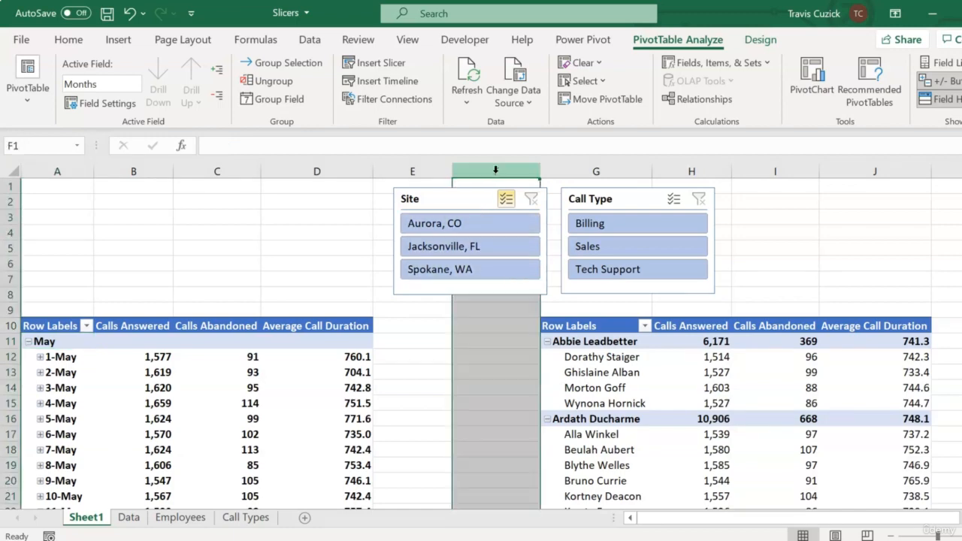
right_click(498, 174)
left_click(540, 331)
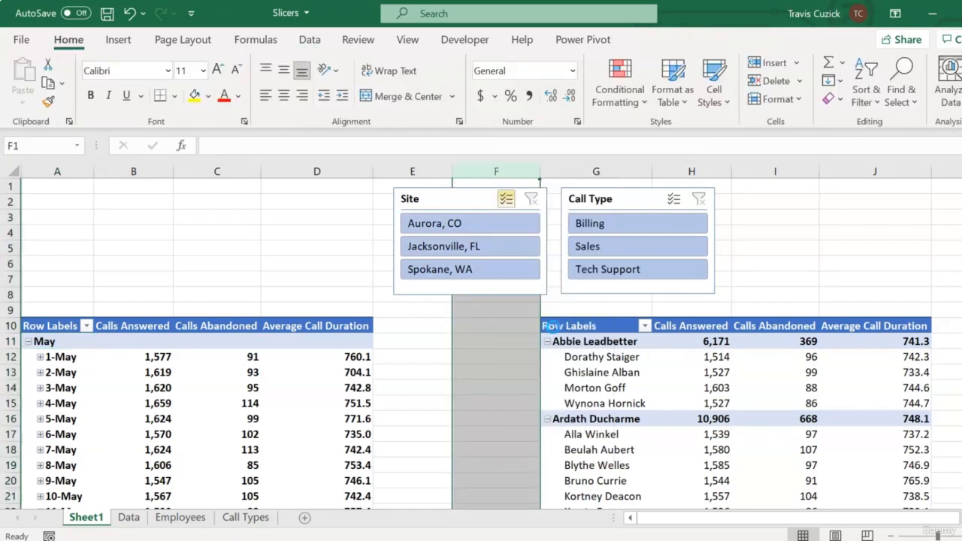
Move the Site slicer over columns C to E and the Call Type slicer over columns E and F, above the PivotTables
left_click_drag(450, 205, 294, 203)
left_click_drag(515, 202, 451, 199)
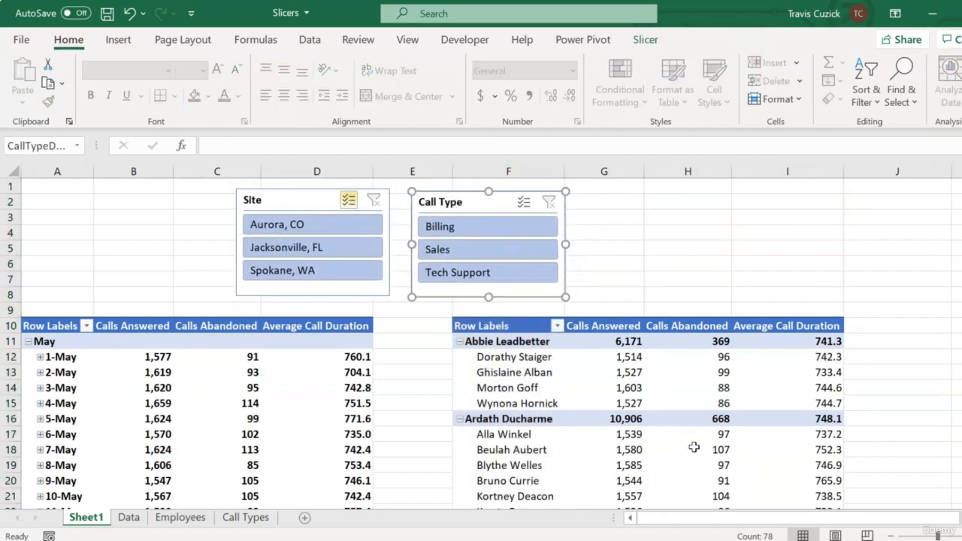
Filter both PivotTables to Billing calls only with the Call Type slicer
left_click(699, 249)
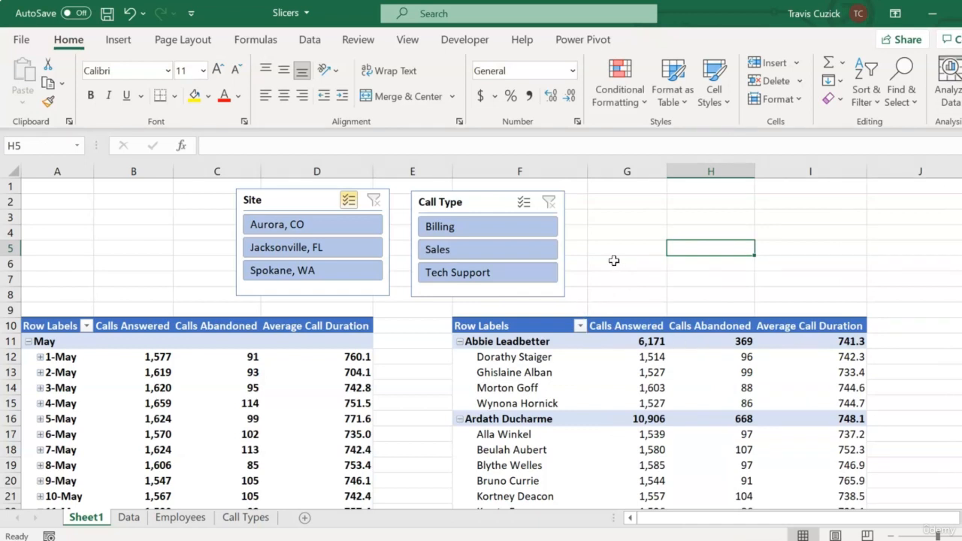
left_click(499, 227)
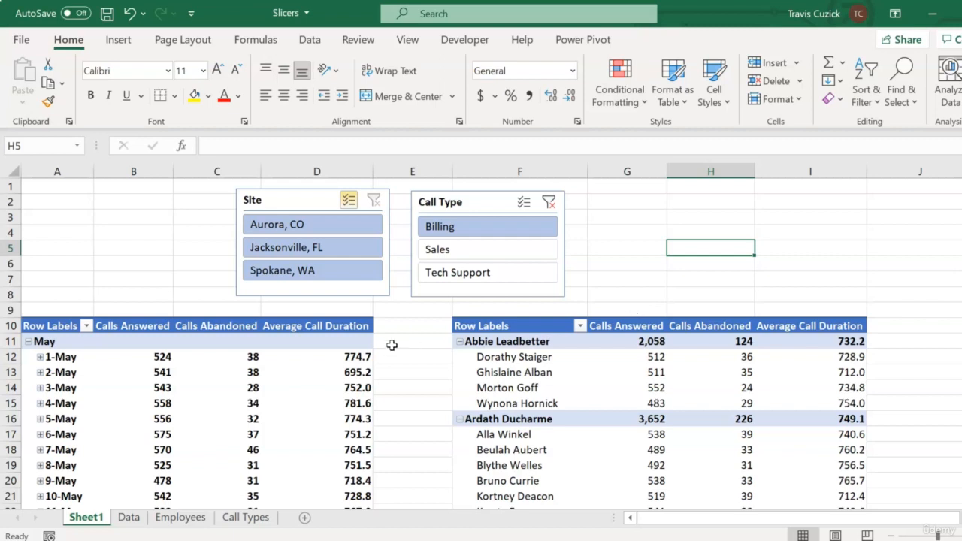
key("Up")
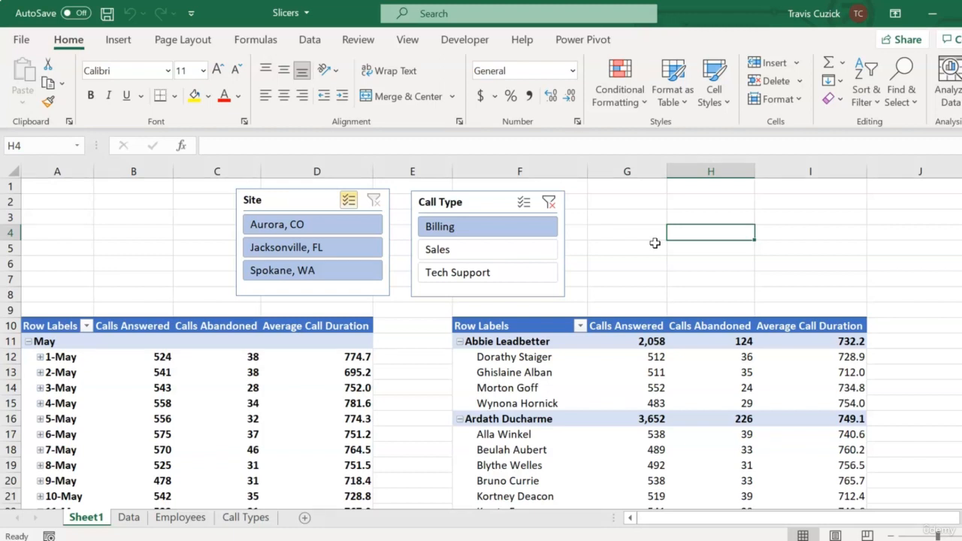
Review the Site slicer's report connections to check which PivotTables it is linked to, keeping both connections
left_click(295, 201)
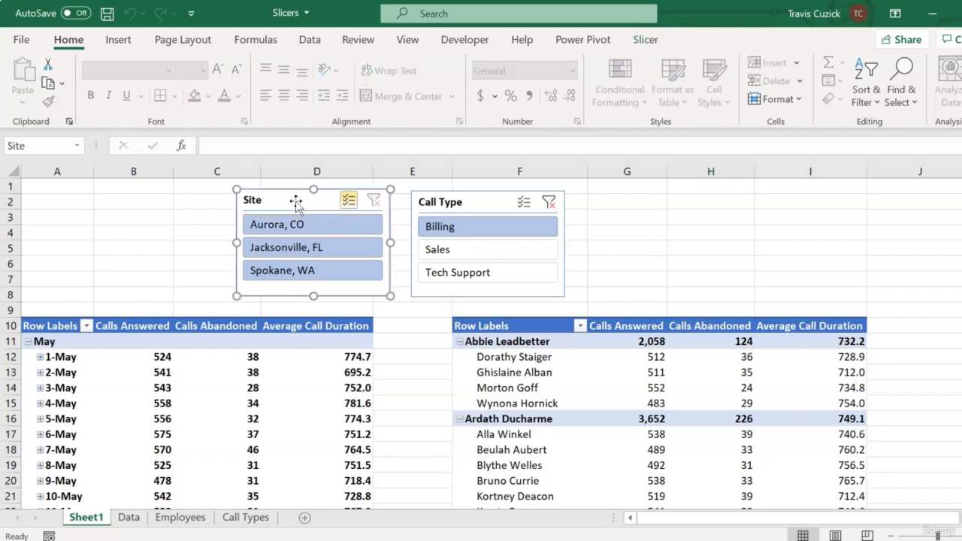
left_click(651, 45)
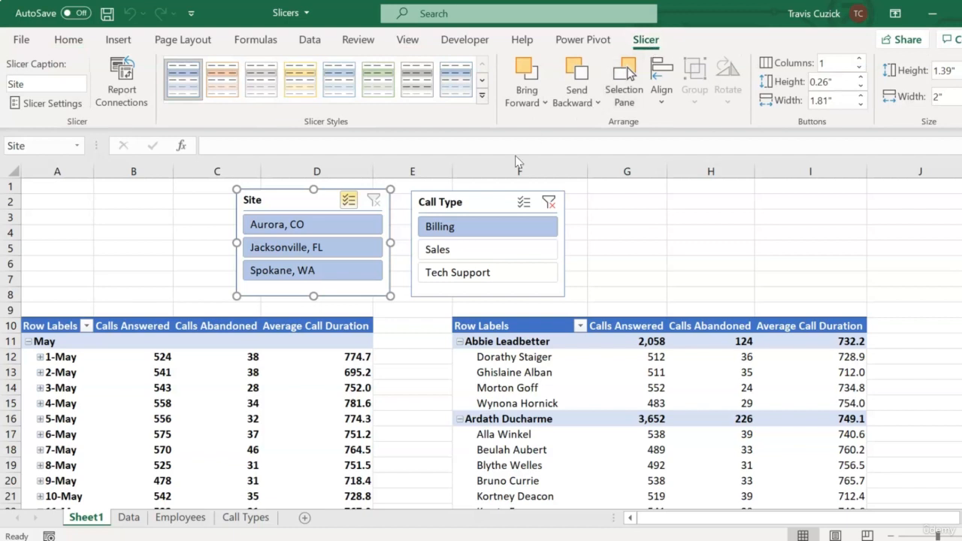
left_click(130, 104)
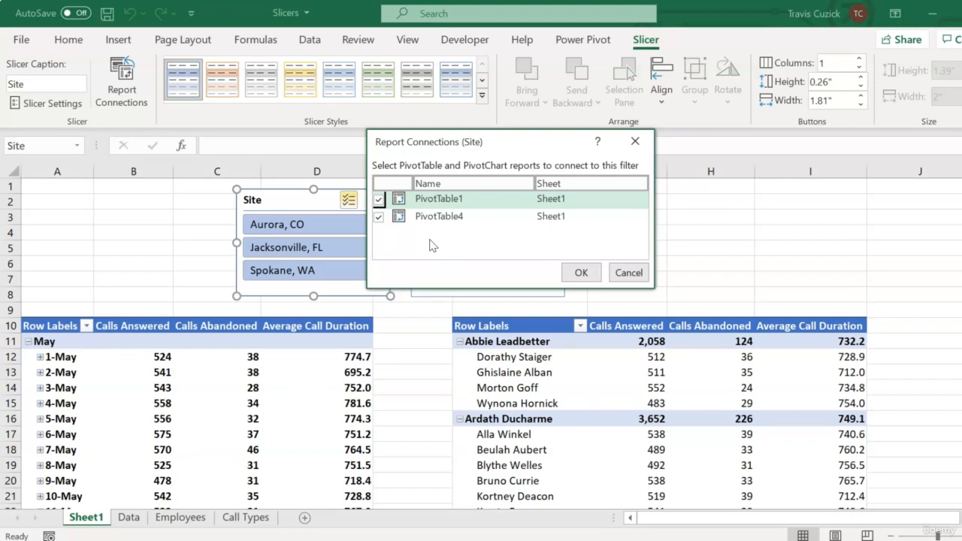
left_click(572, 266)
left_click(731, 263)
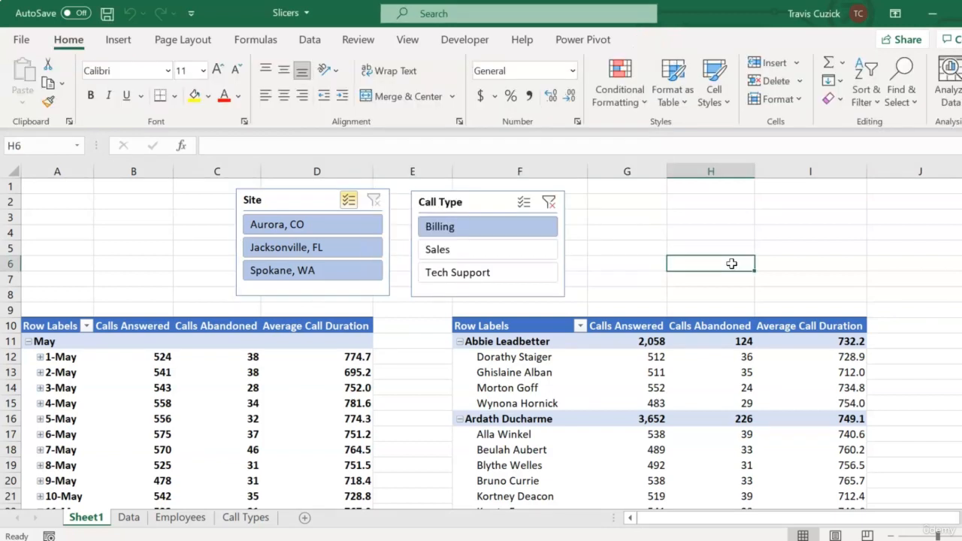